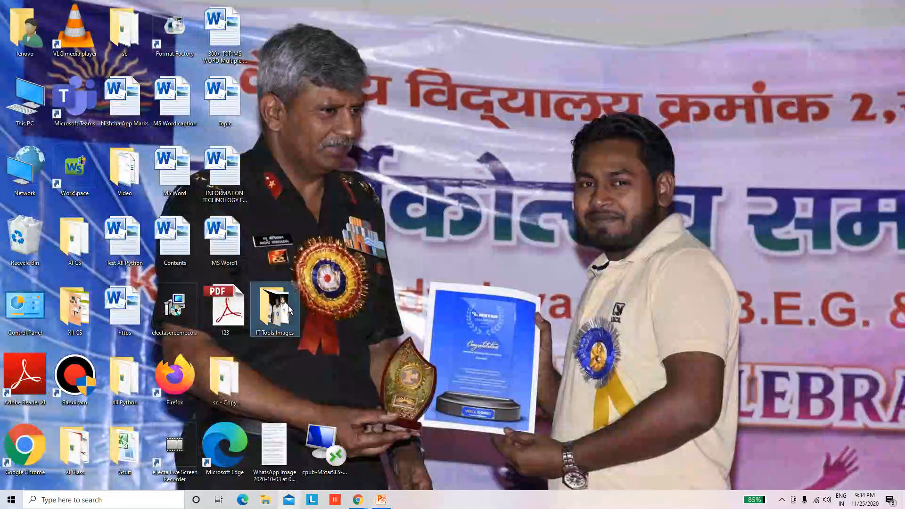
Open the IT Tools Images folder from the desktop and maximise its window
double_click(289, 310)
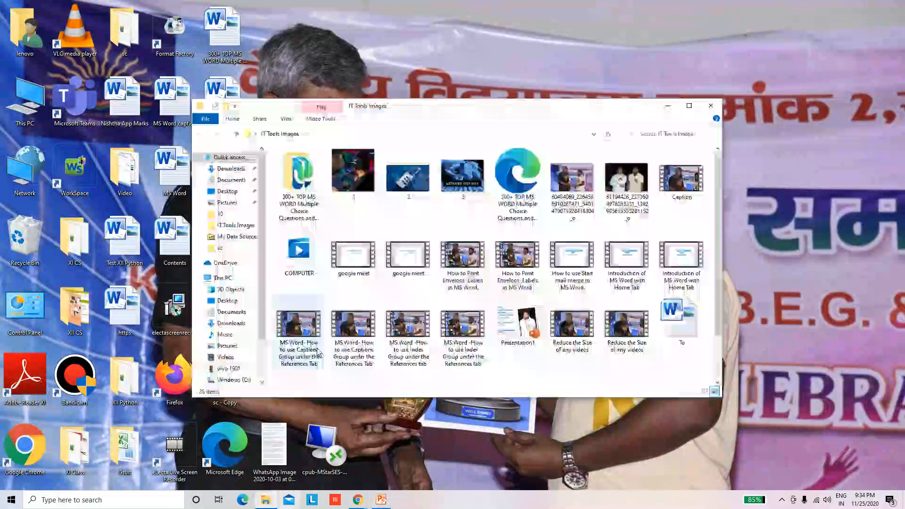
left_click(688, 105)
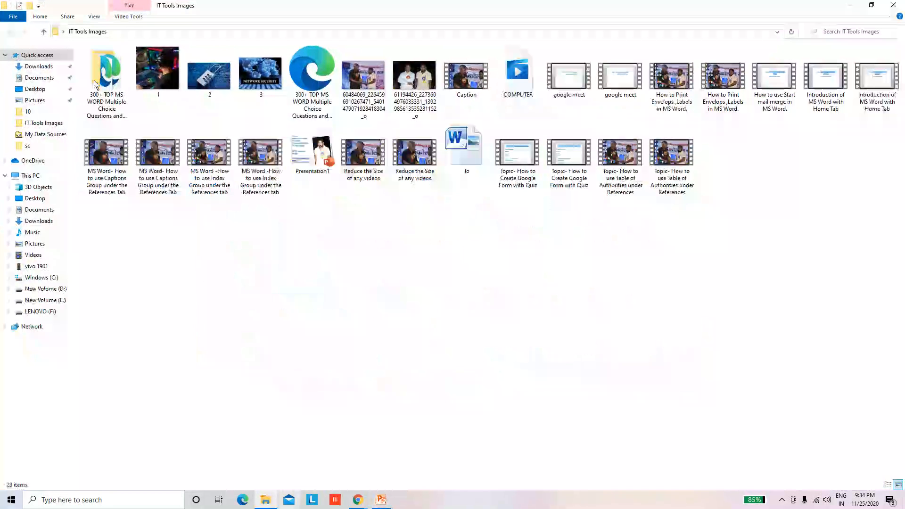
Compare the file sizes of images 1, 2 and 3 and the two photos with long numeric names
left_click(163, 85)
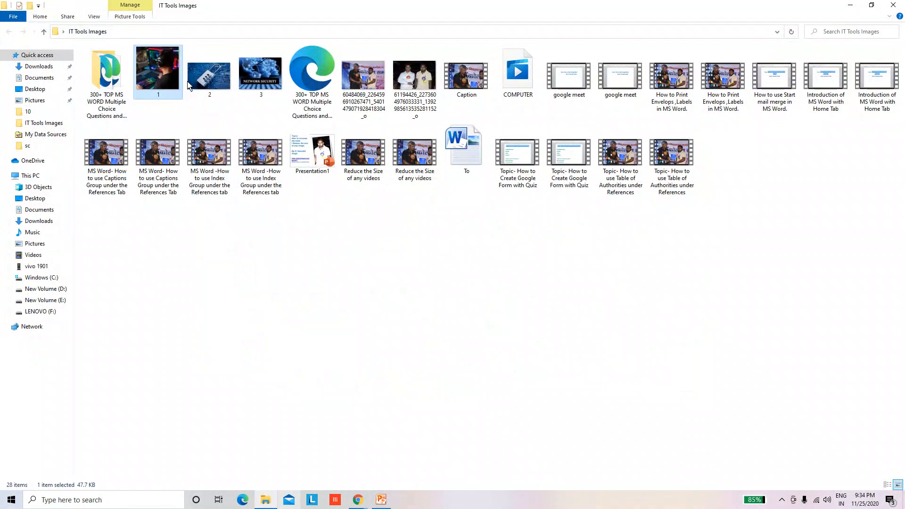
left_click(188, 84)
left_click(153, 87)
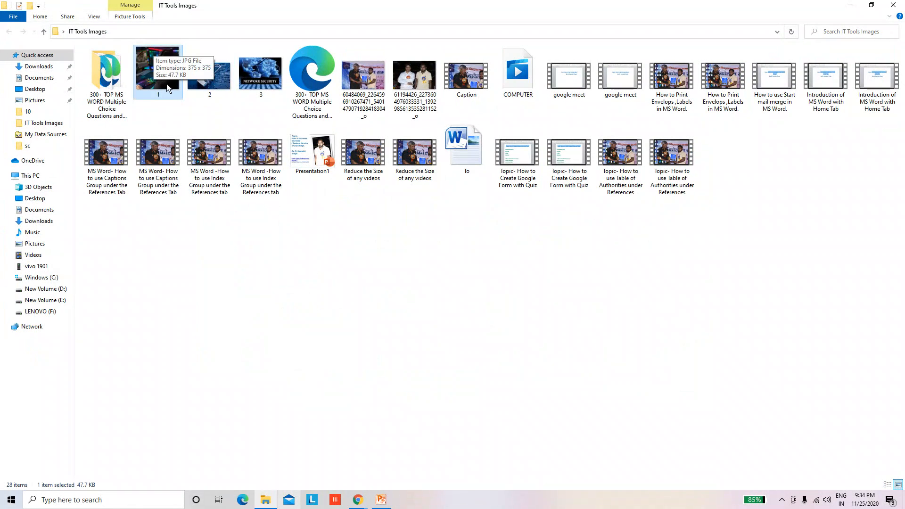
left_click(206, 85)
left_click(269, 85)
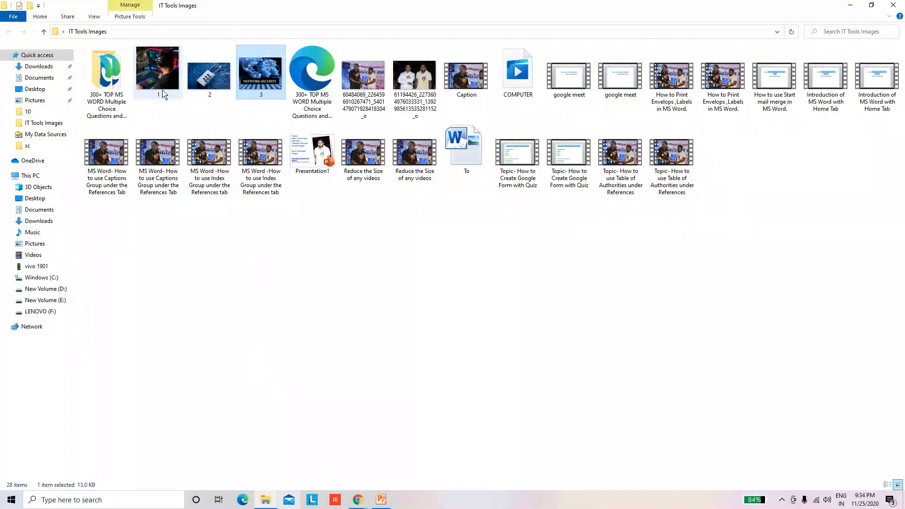
mouse_move(163, 94)
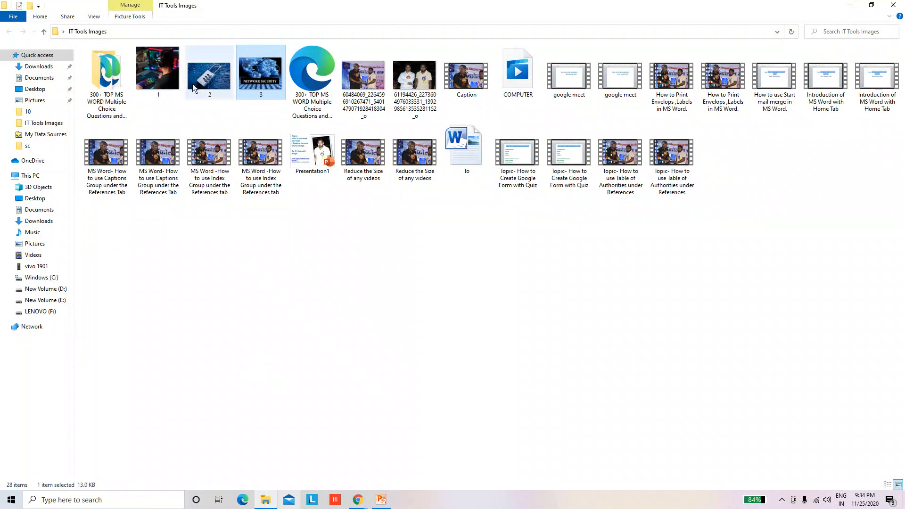
left_click(171, 76)
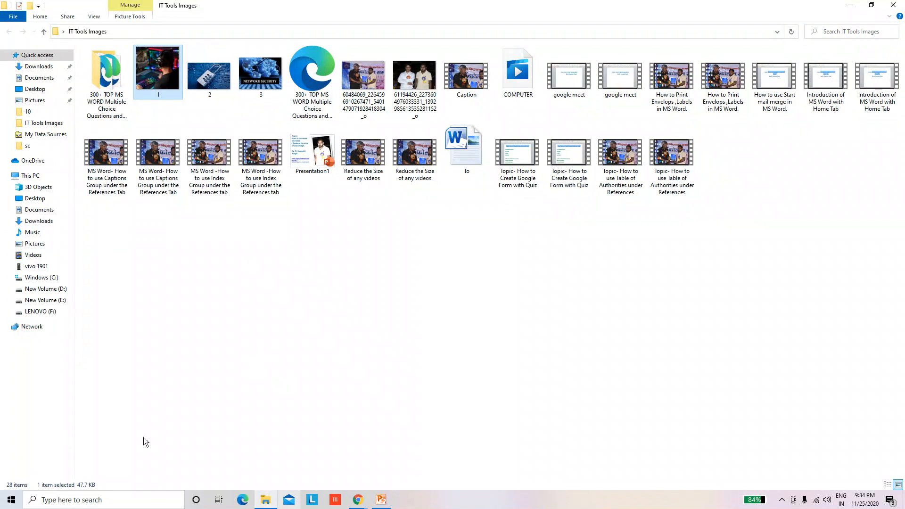
left_click(215, 88)
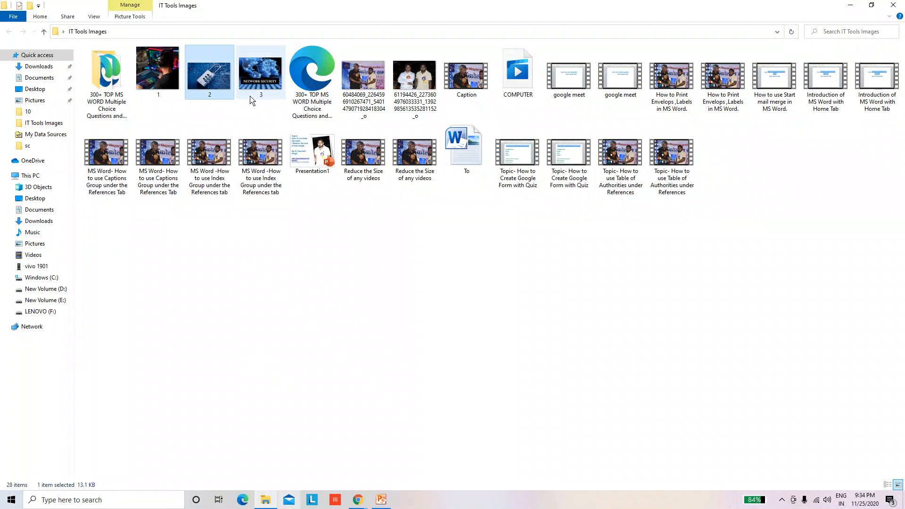
left_click(261, 87)
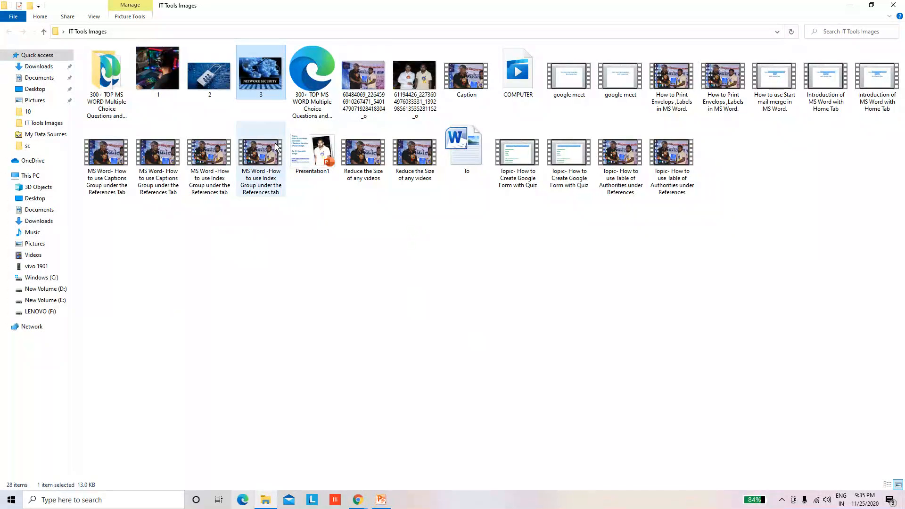
left_click(373, 90)
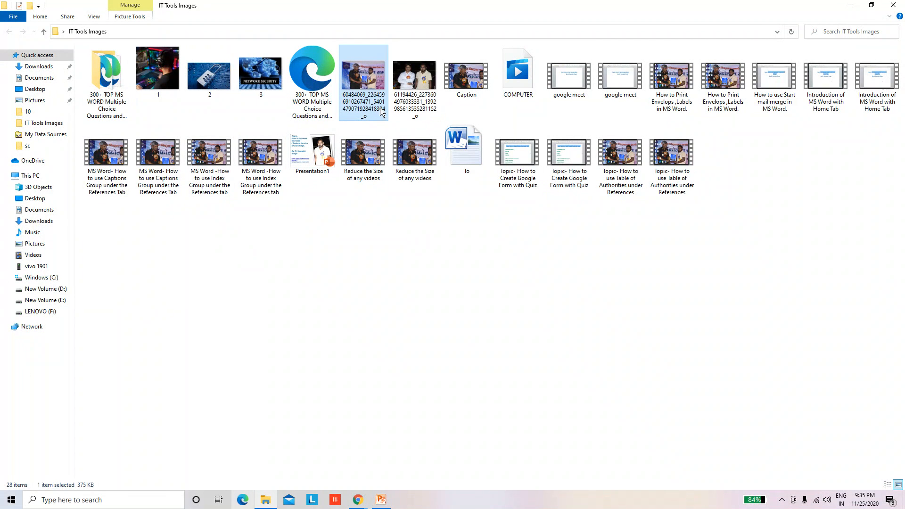
left_click(406, 88)
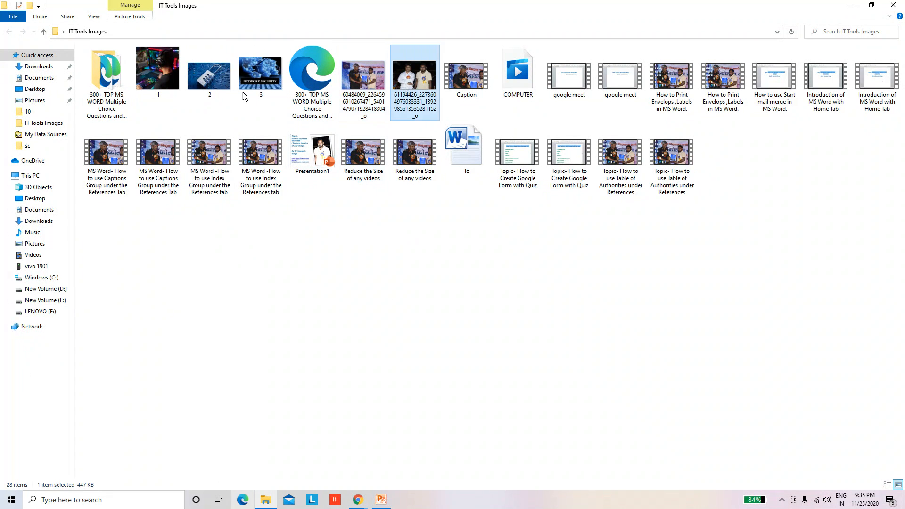
Check the file size details of image 2 in its properties and close them
left_click(220, 79)
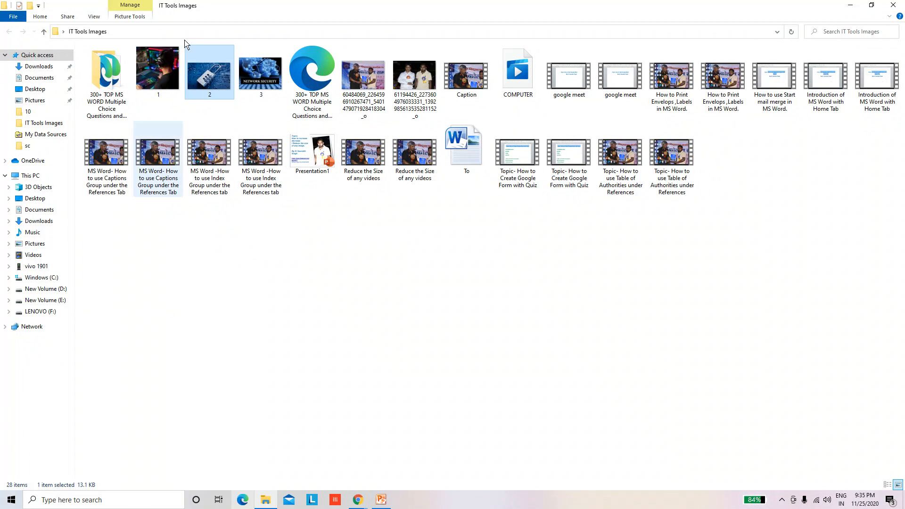
right_click(203, 70)
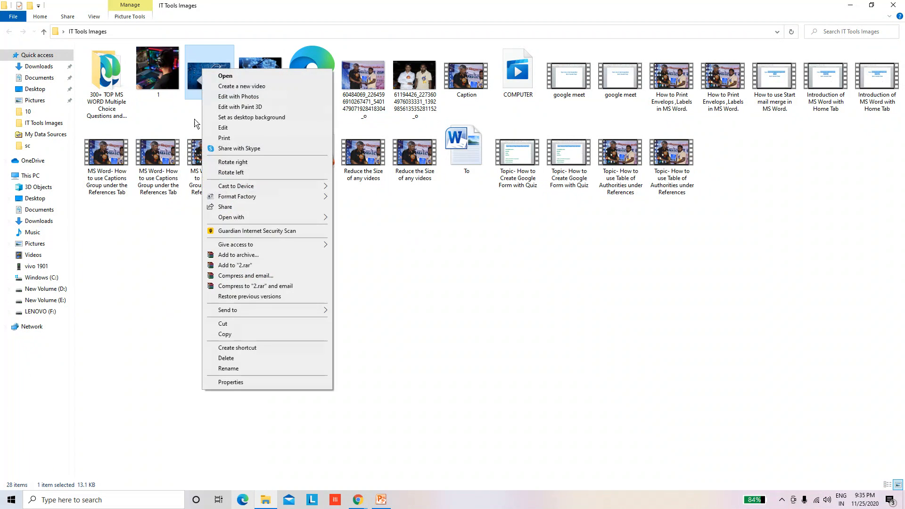
left_click(231, 382)
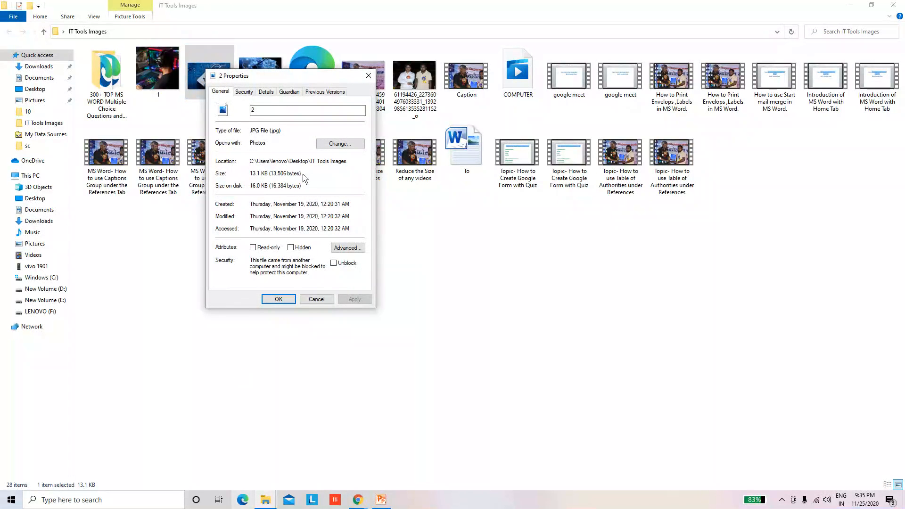
left_click_drag(271, 180, 311, 181)
key("Escape")
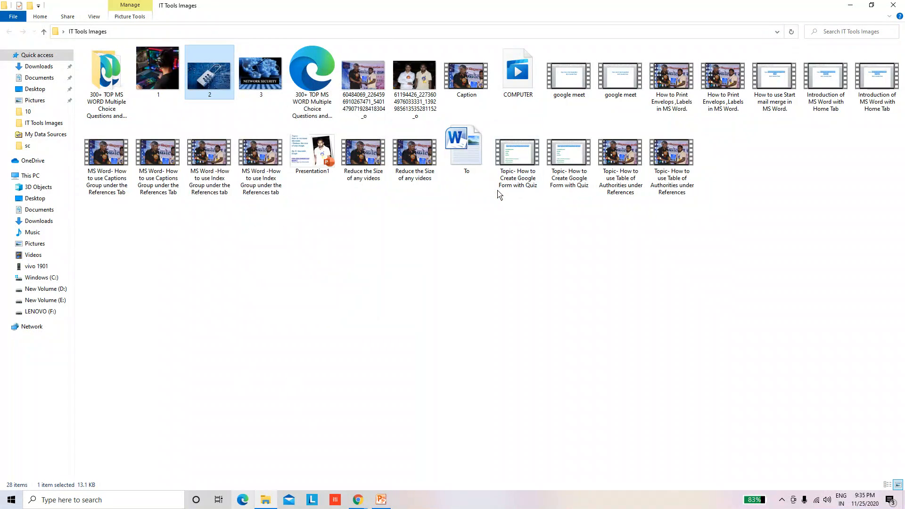
mouse_move(690, 136)
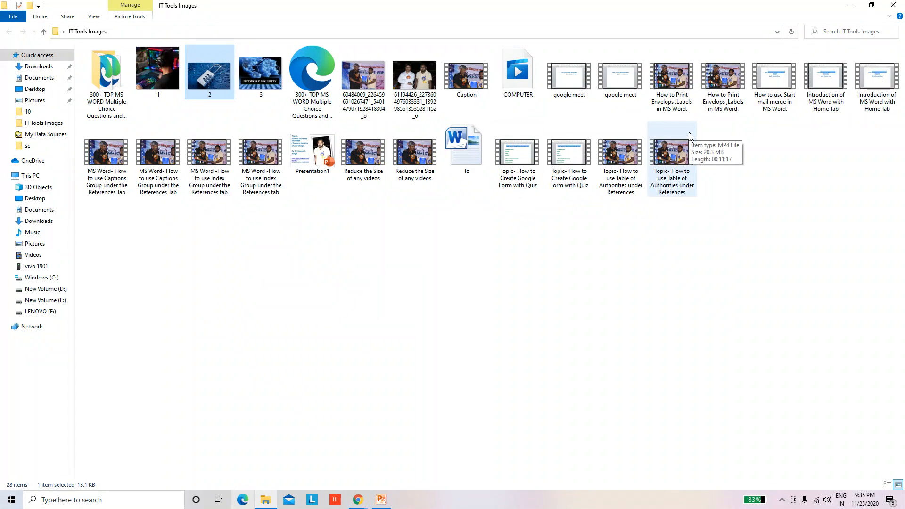
Duplicate the photo whose name starts with 61194426 within the IT Tools Images folder
left_click(362, 87)
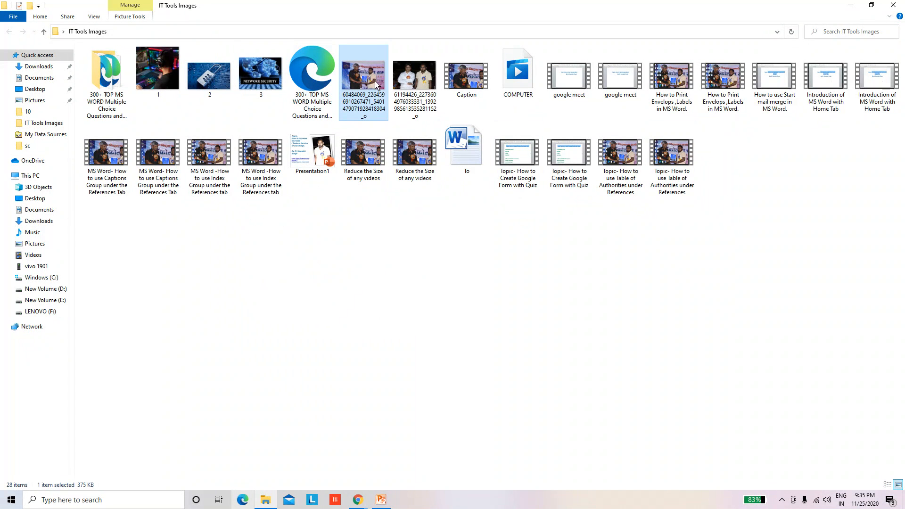
left_click(417, 83)
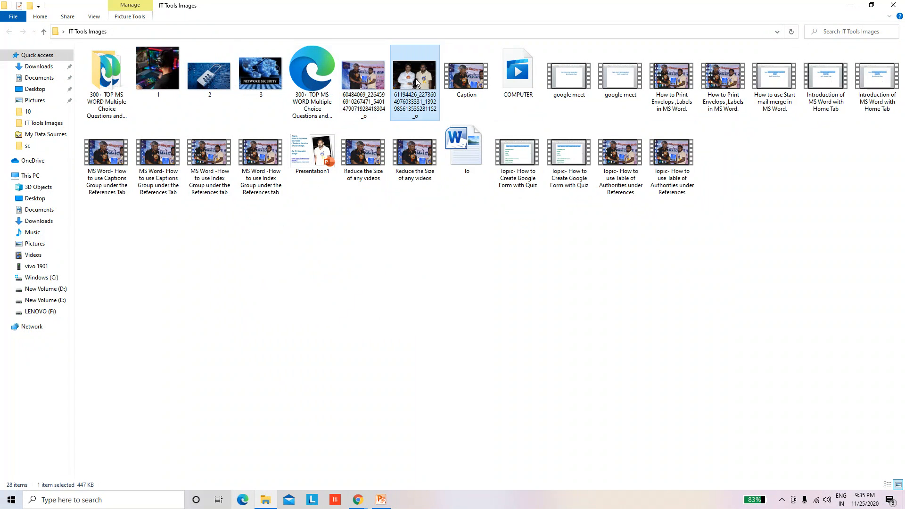
right_click(415, 78)
left_click(445, 347)
left_click(370, 289)
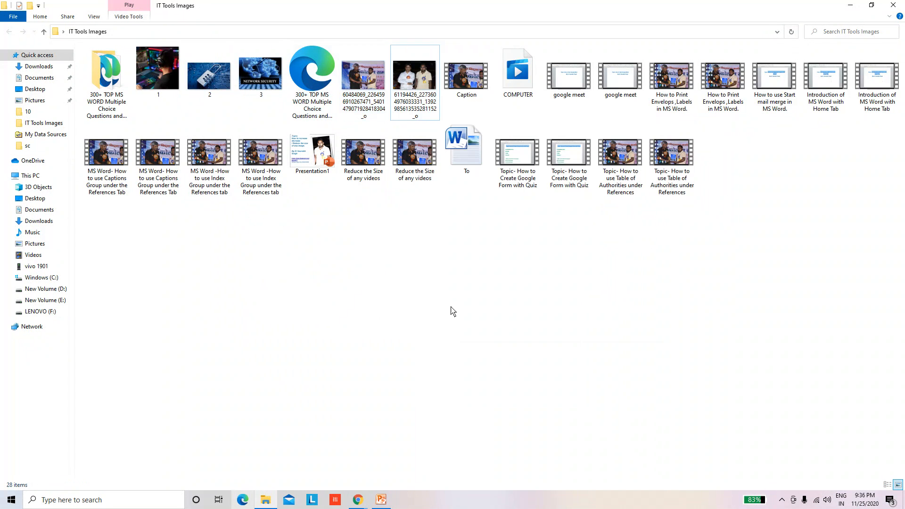
right_click(431, 292)
left_click(454, 357)
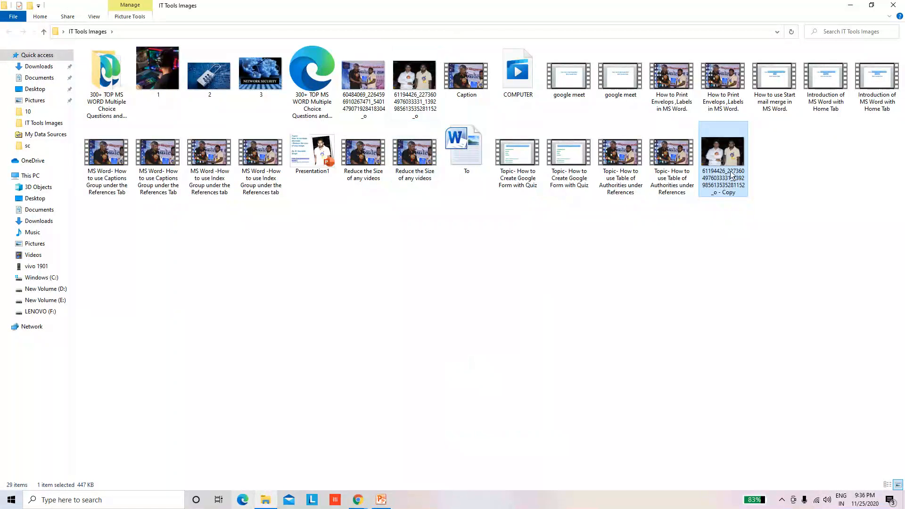
Rename the duplicated photo as 4
left_click(728, 208)
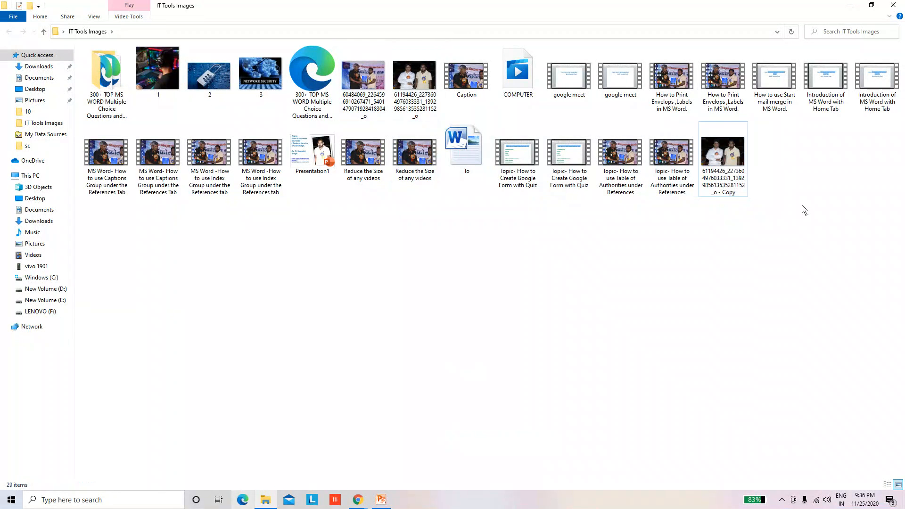
left_click(734, 166)
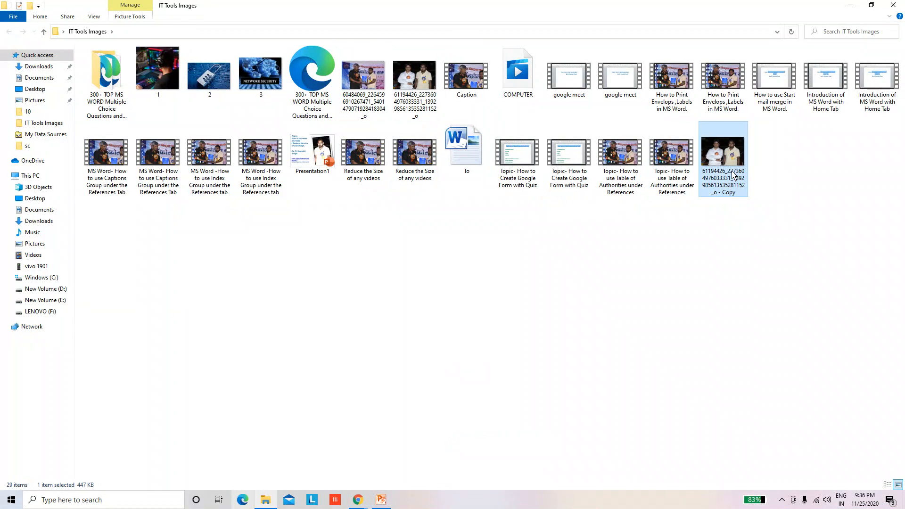
key("shift+F10")
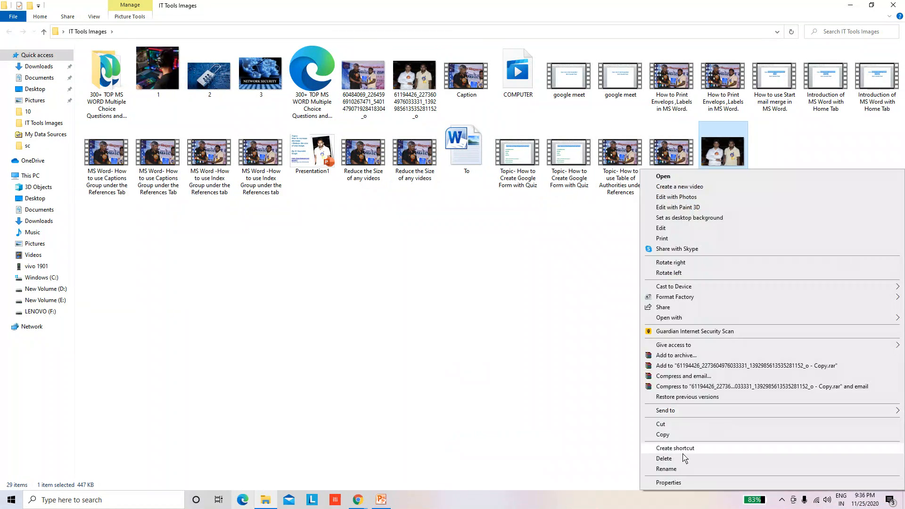
left_click(679, 469)
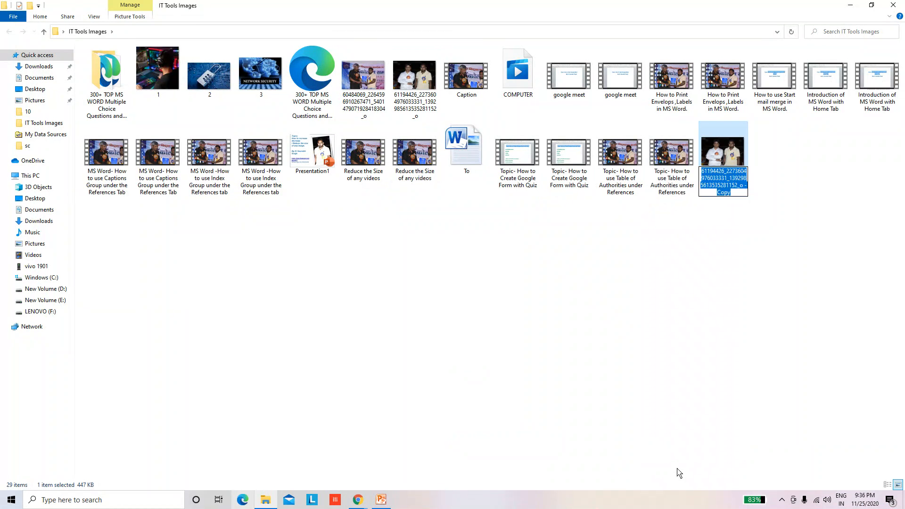
type("4")
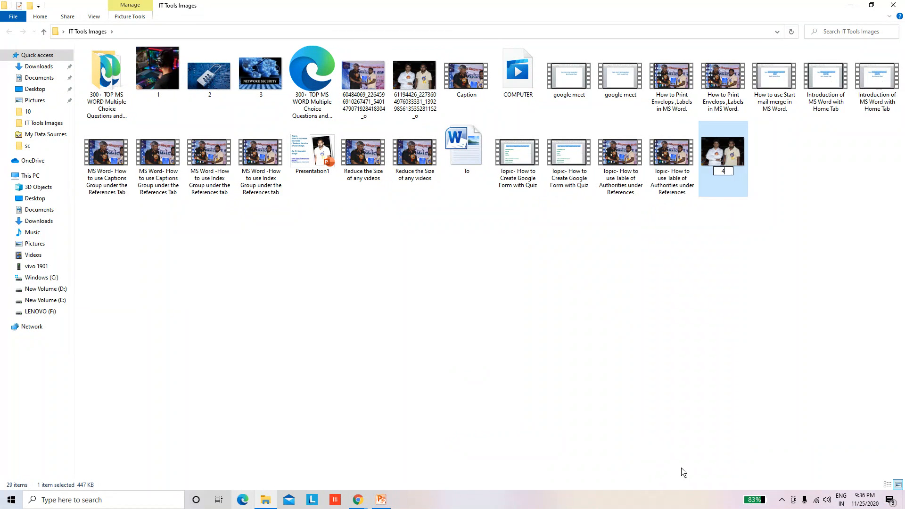
left_click(728, 377)
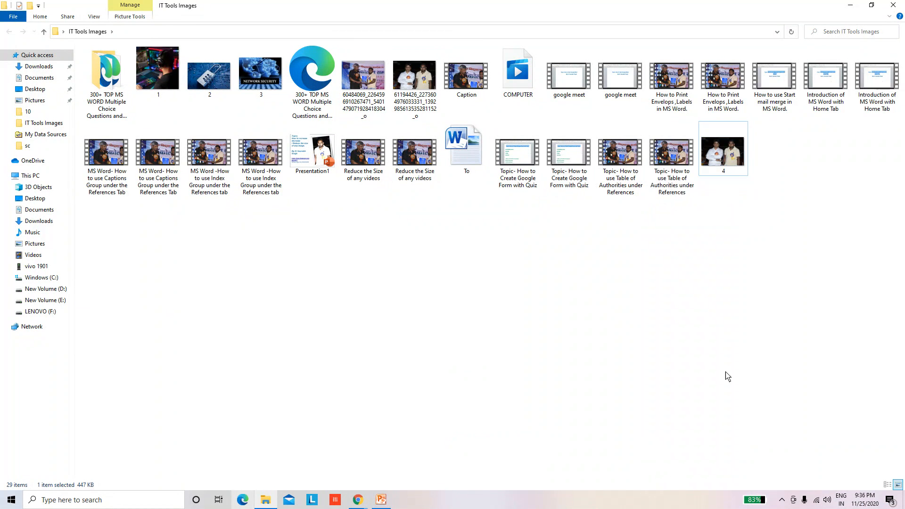
Open image 4 with Microsoft Office 2010
left_click(736, 160)
right_click(735, 161)
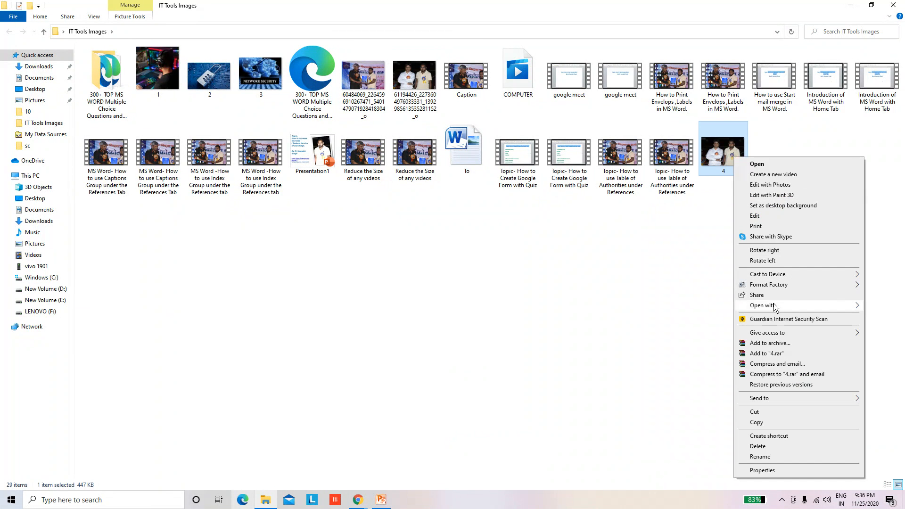
mouse_move(774, 307)
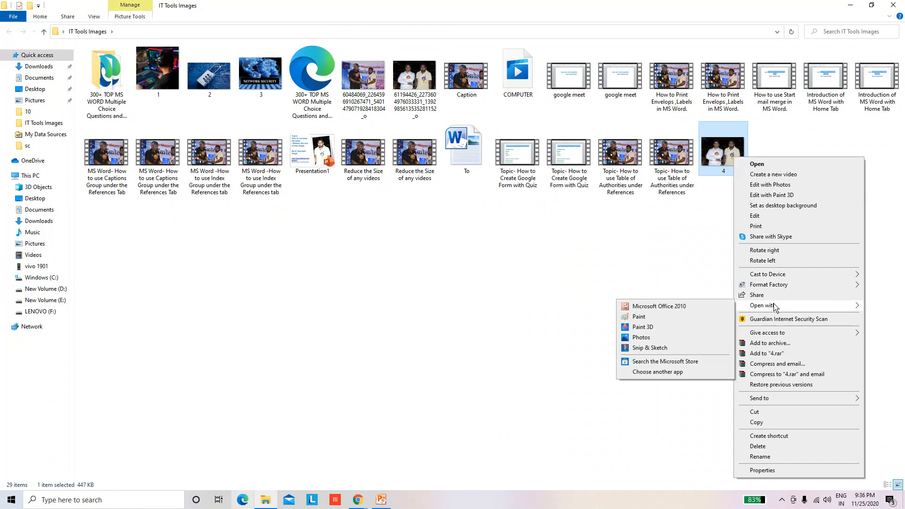
left_click(677, 307)
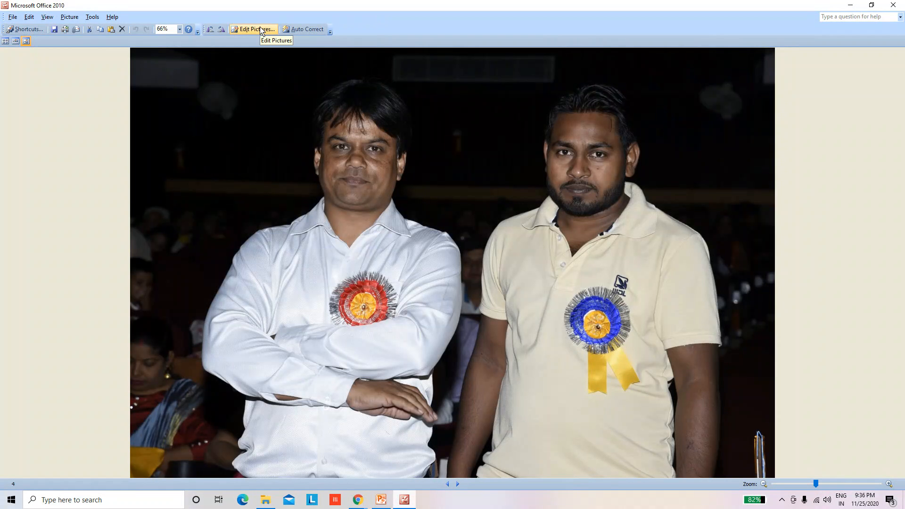
Show the picture editing tools, apply Auto Correct to the photo, and close the program without saving the changes
left_click(29, 18)
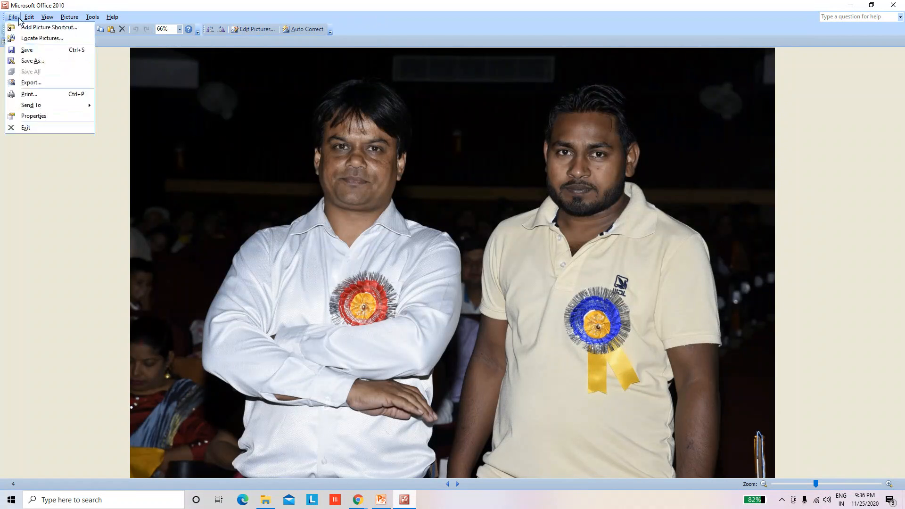
left_click(29, 18)
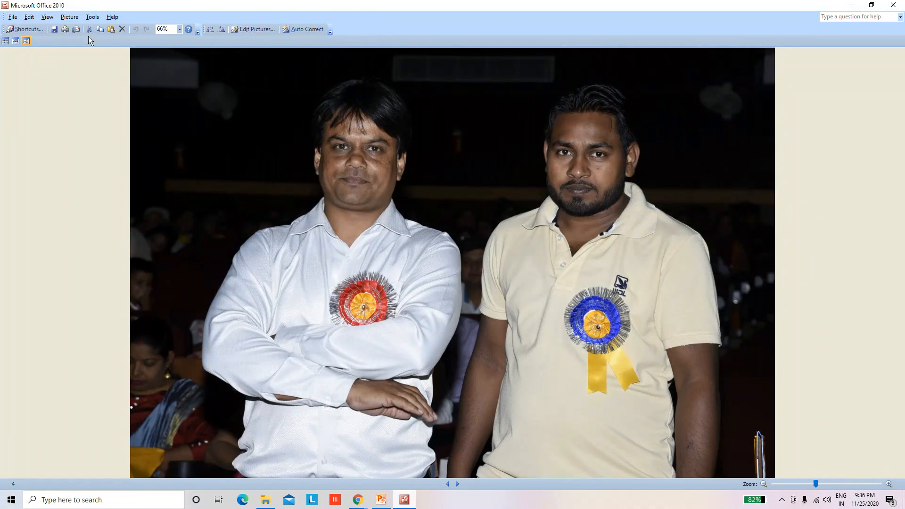
left_click(255, 29)
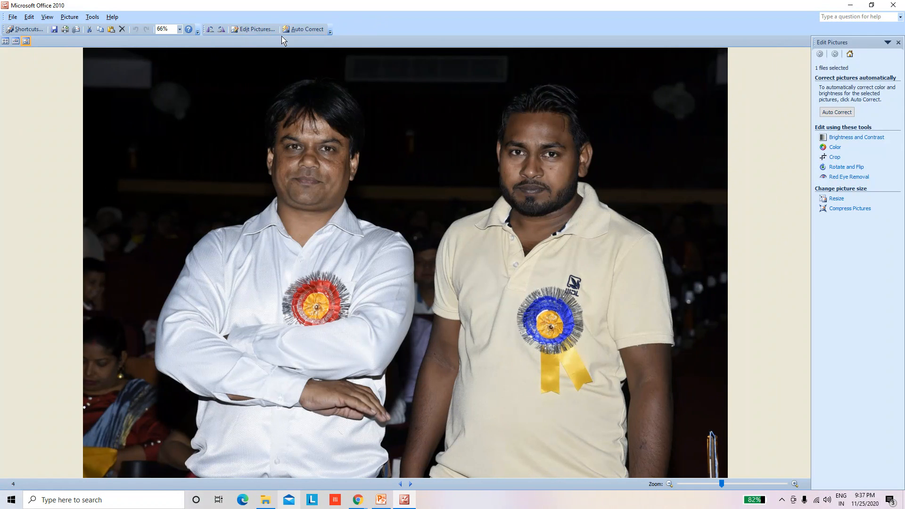
left_click(308, 29)
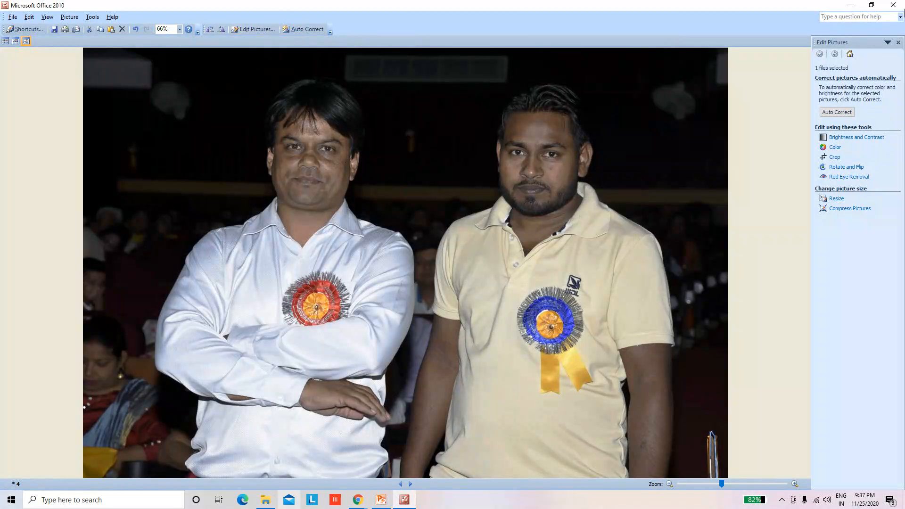
left_click(901, 6)
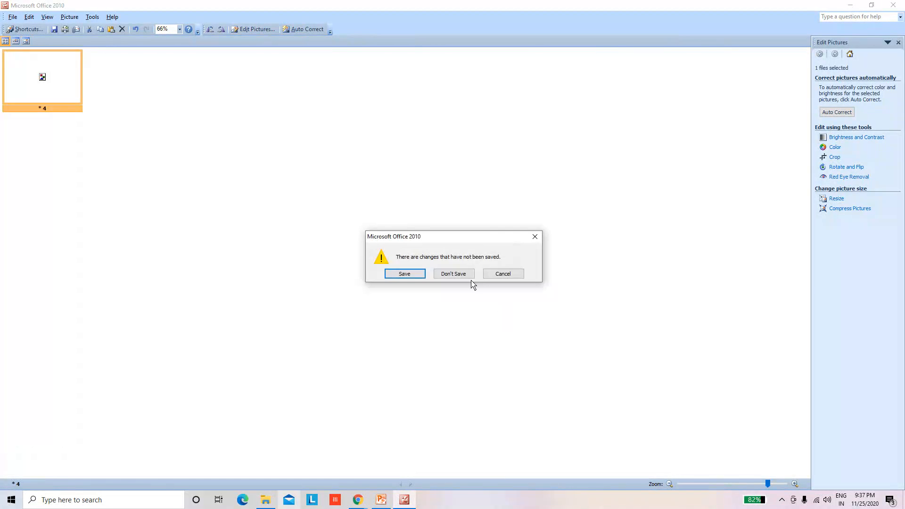
left_click(463, 276)
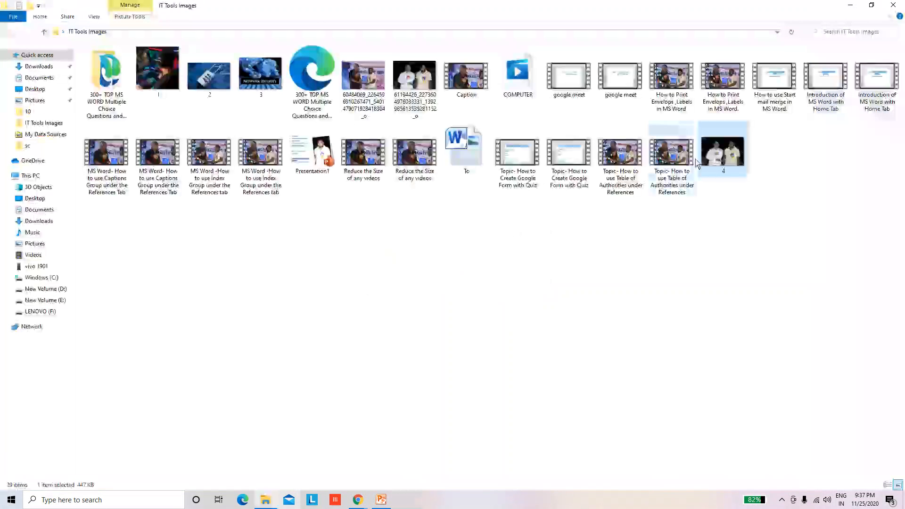
Open image 4 with Microsoft Office 2010
right_click(716, 299)
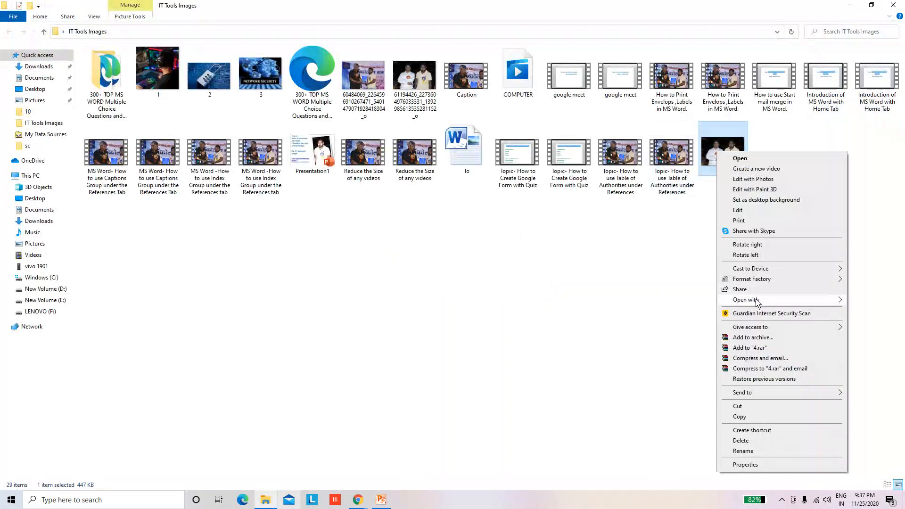
mouse_move(754, 301)
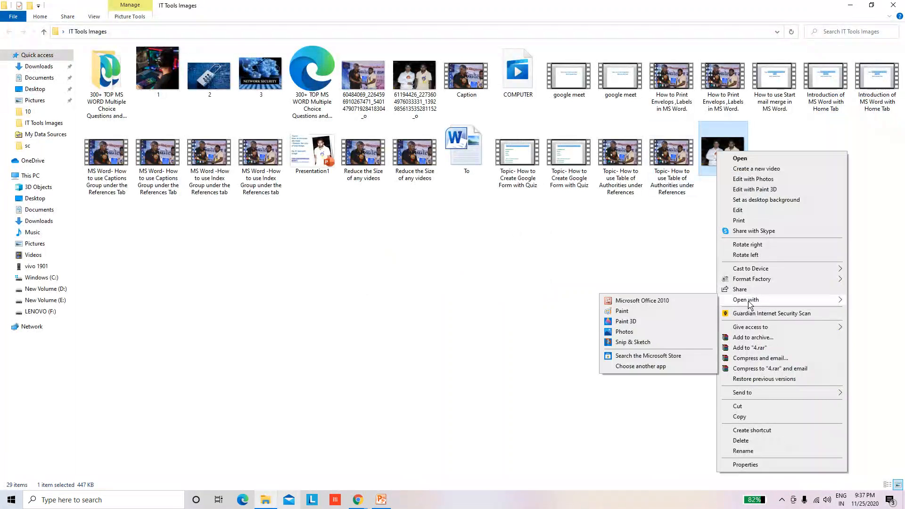
left_click(642, 301)
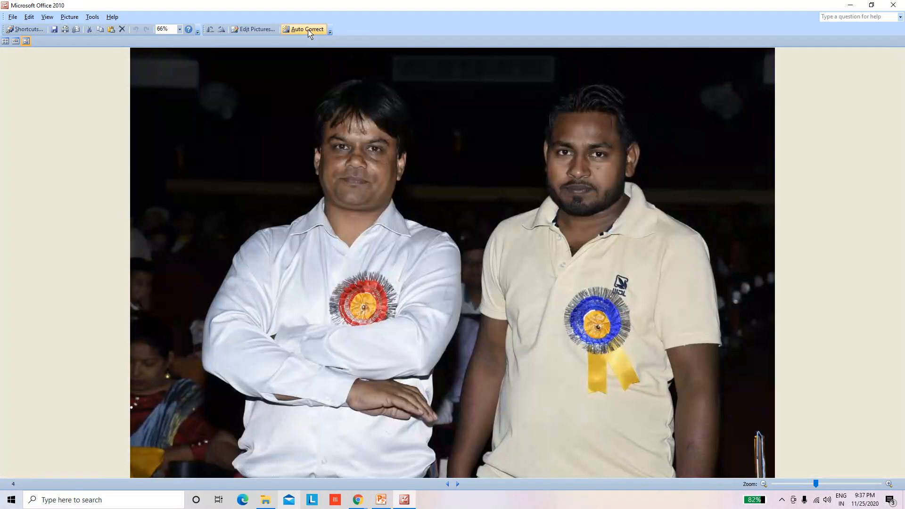
Compress the picture for Web pages, then close the program and save the changes
left_click(254, 29)
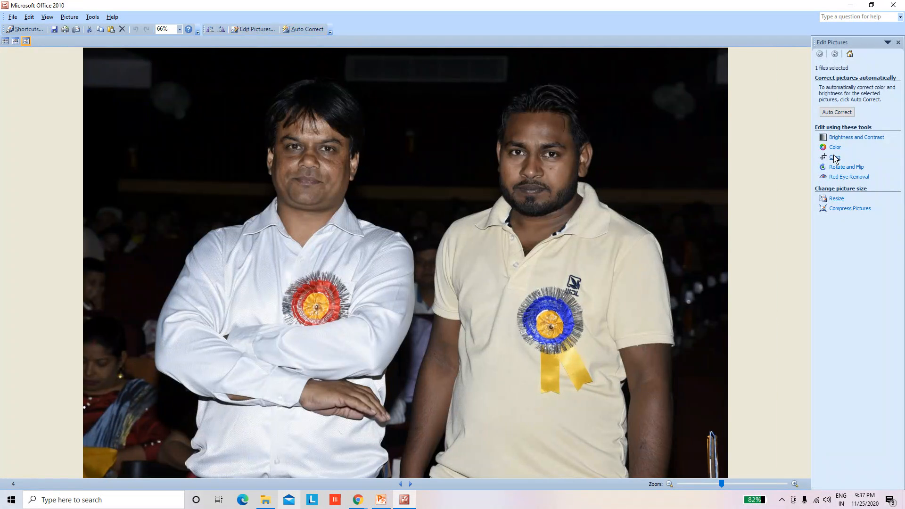
left_click(851, 209)
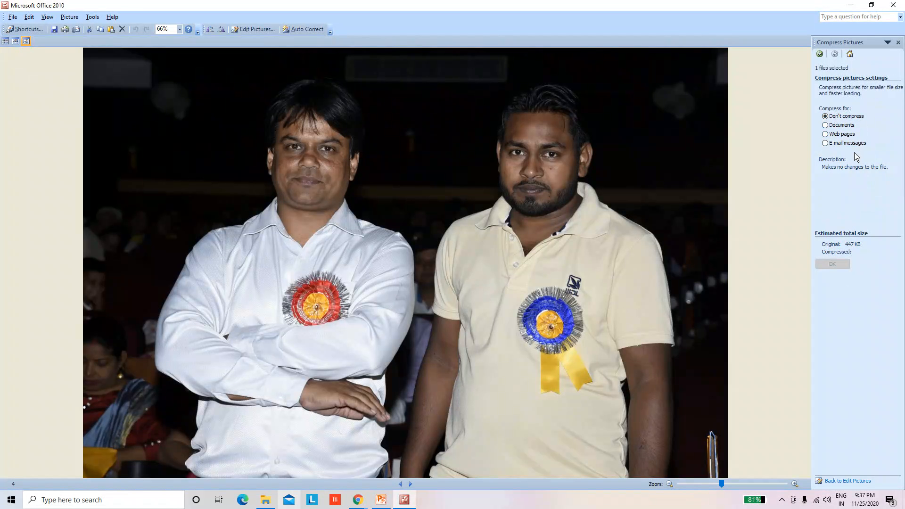
left_click(837, 134)
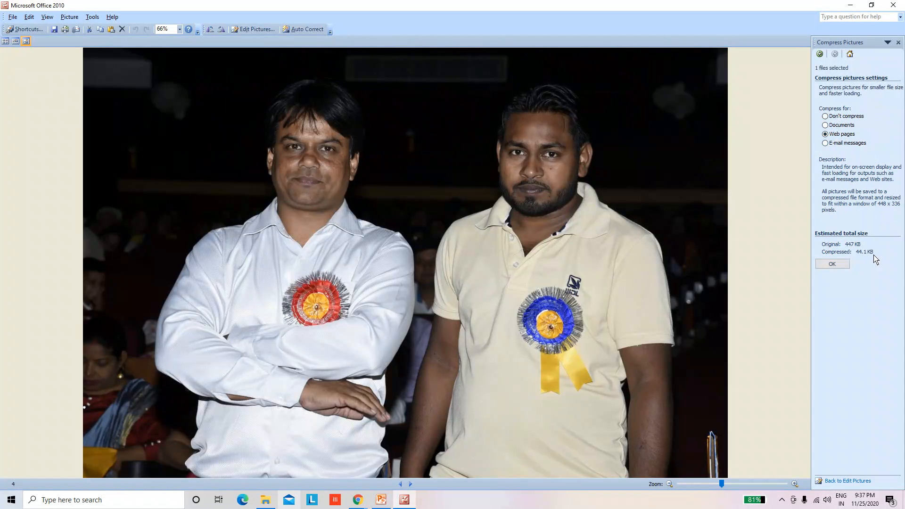
left_click(833, 265)
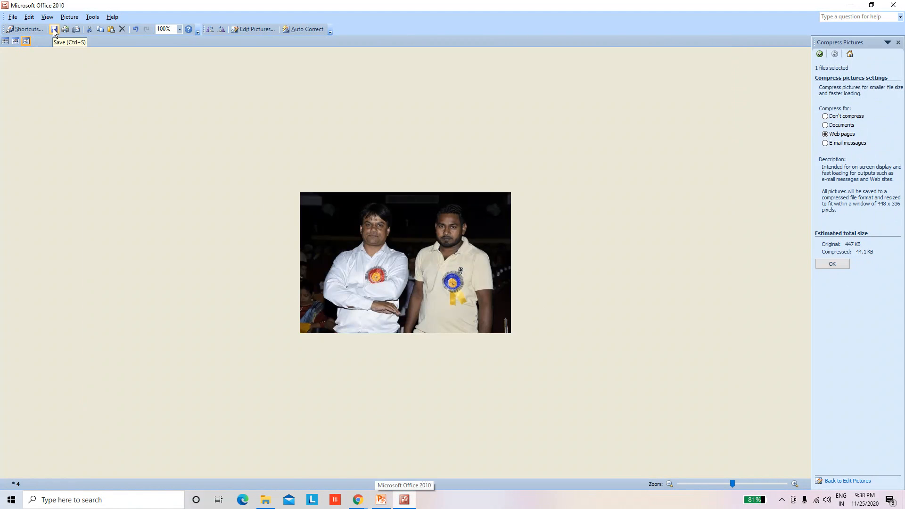
left_click(894, 5)
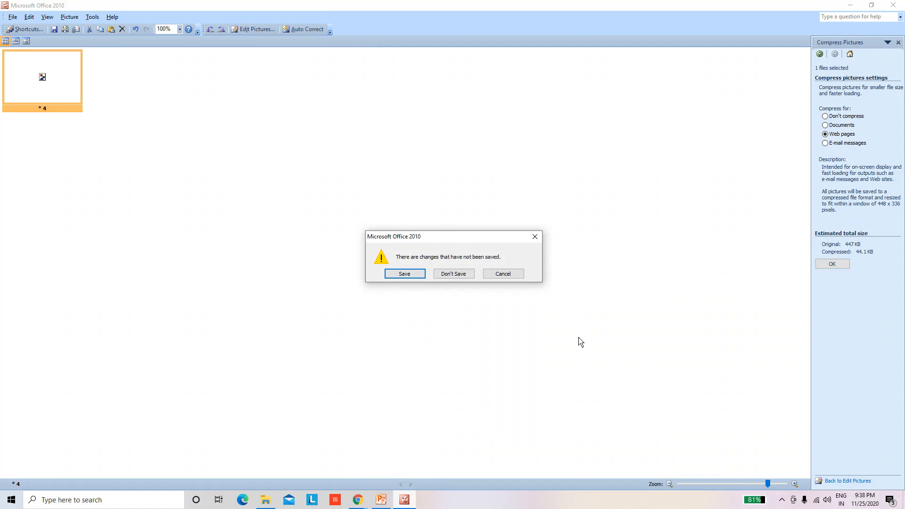
left_click(411, 277)
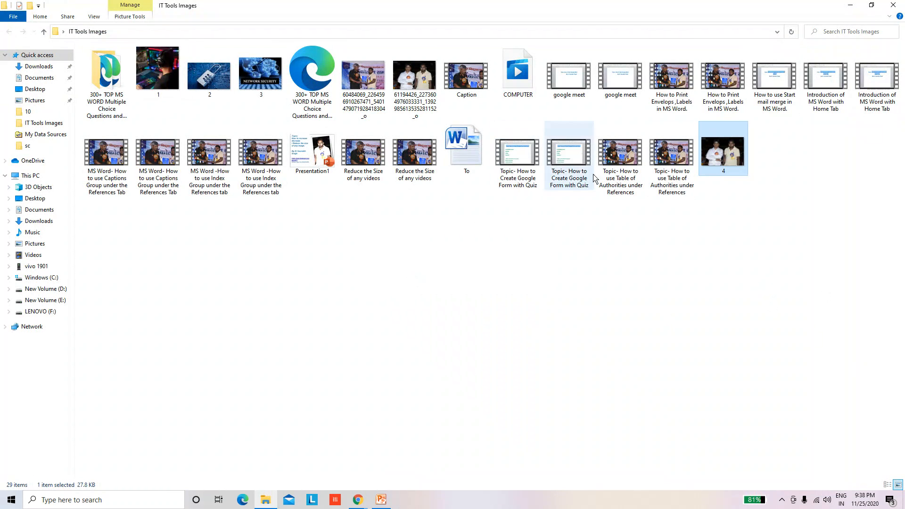
Check the file size of image 4 in its properties, then close them
right_click(726, 144)
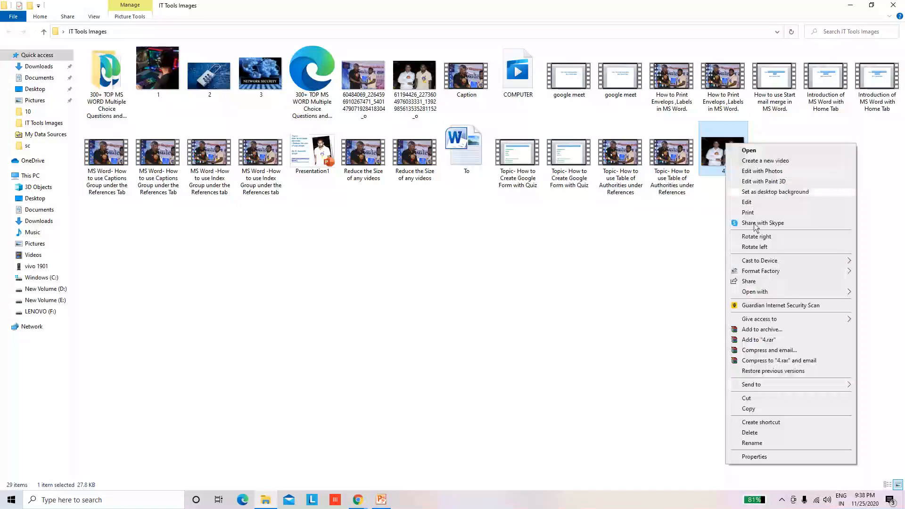
left_click(754, 457)
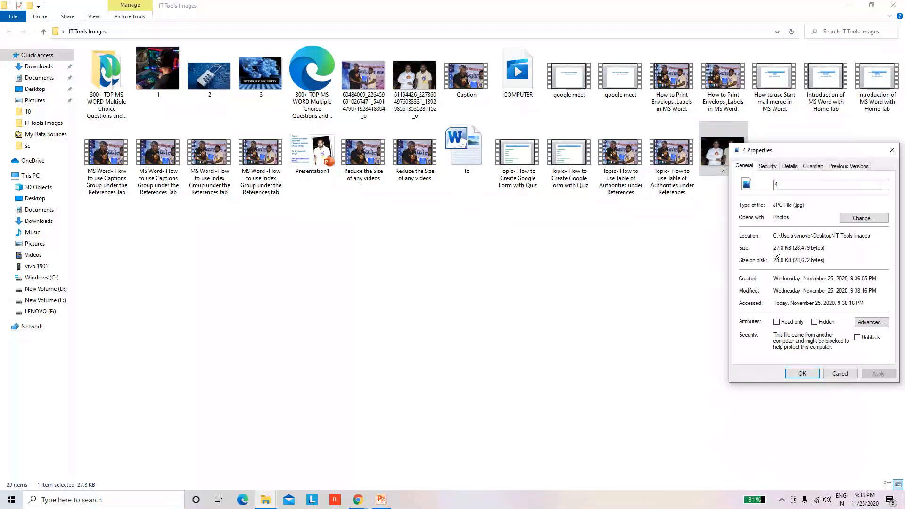
left_click_drag(774, 249, 830, 252)
left_click(892, 151)
Reopen image 4 with Microsoft Office 2010
right_click(717, 153)
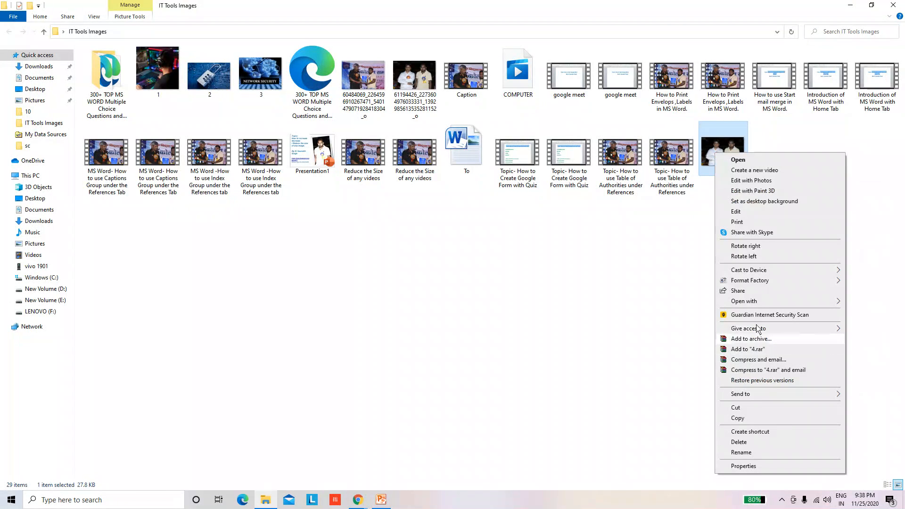
mouse_move(727, 302)
left_click(627, 302)
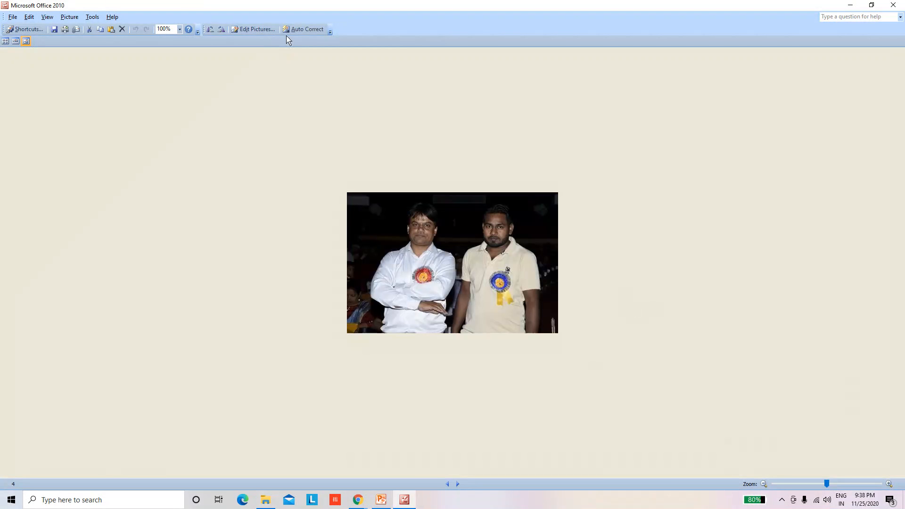
Compress the picture for E-mail messages and save the changes while closing the program
left_click(253, 29)
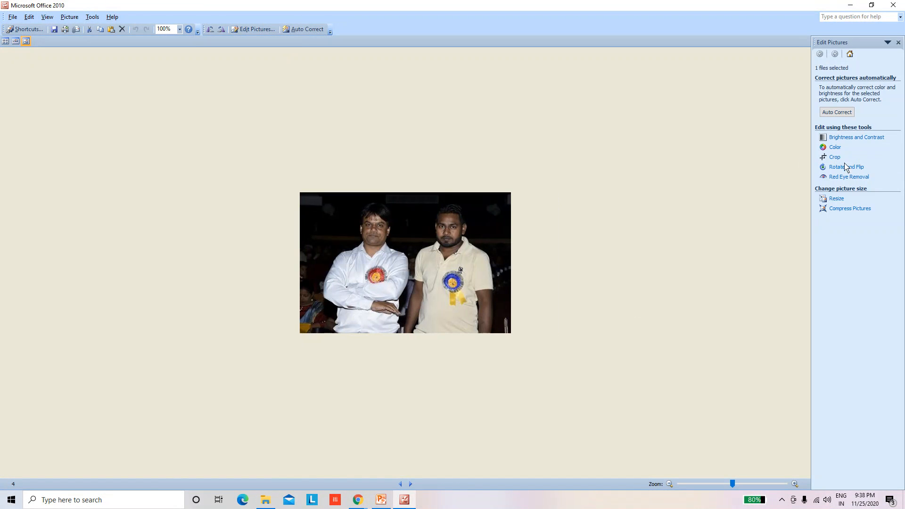
left_click(841, 210)
left_click(836, 136)
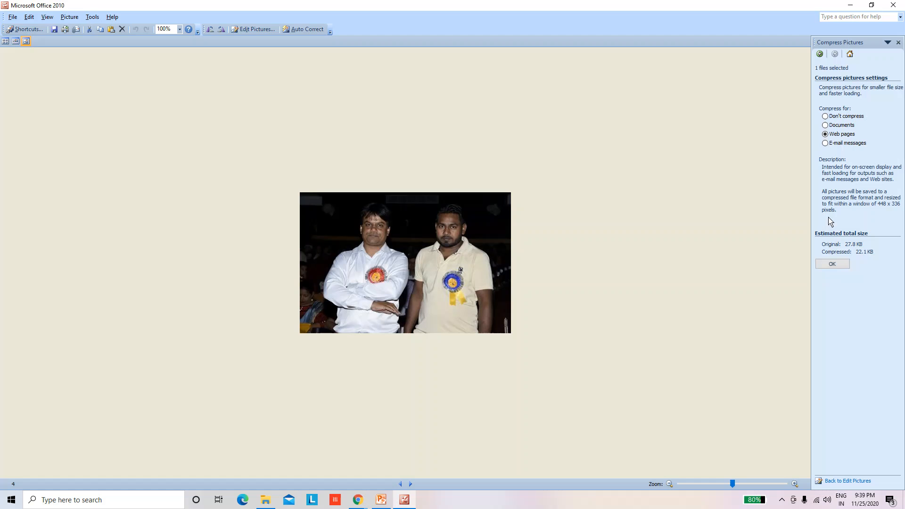
left_click(825, 144)
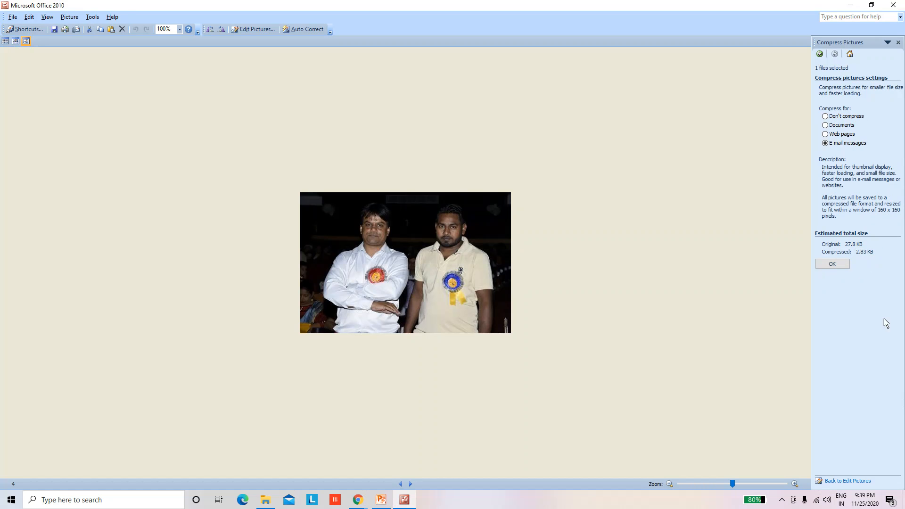
left_click(832, 265)
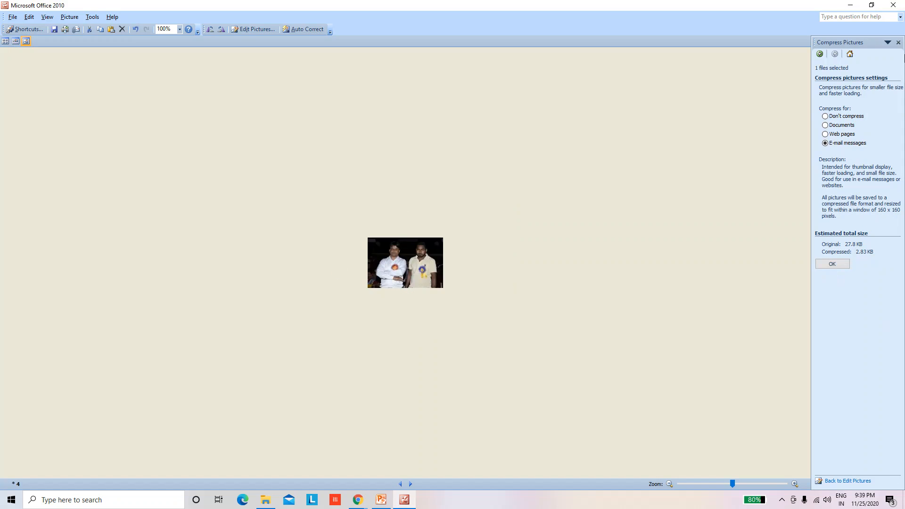
left_click(893, 6)
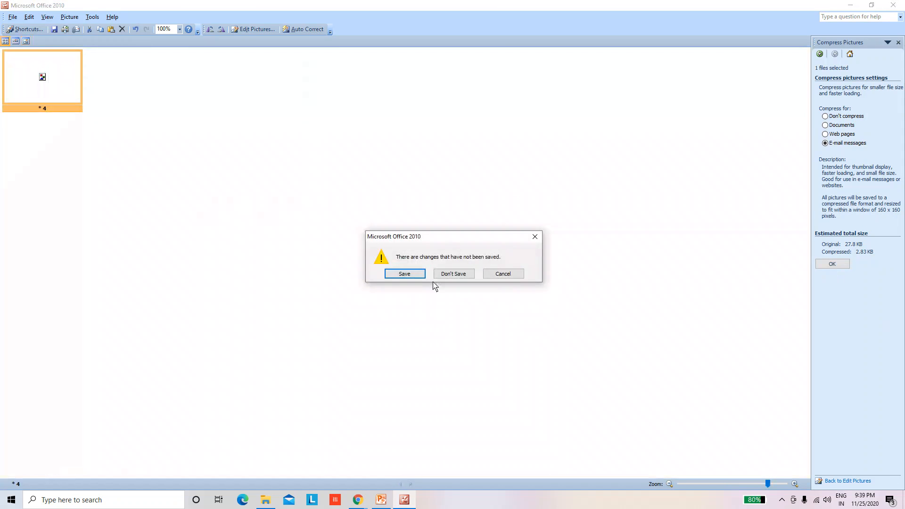
left_click(408, 278)
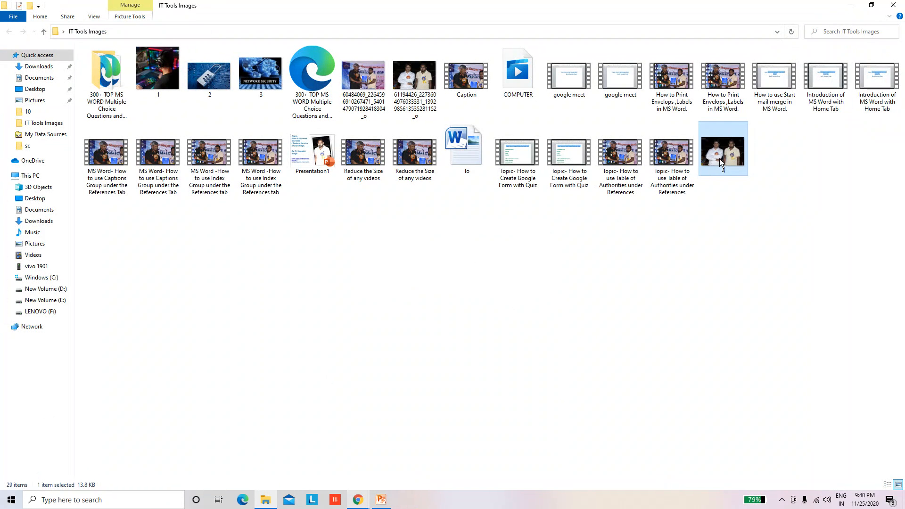
right_click(722, 218)
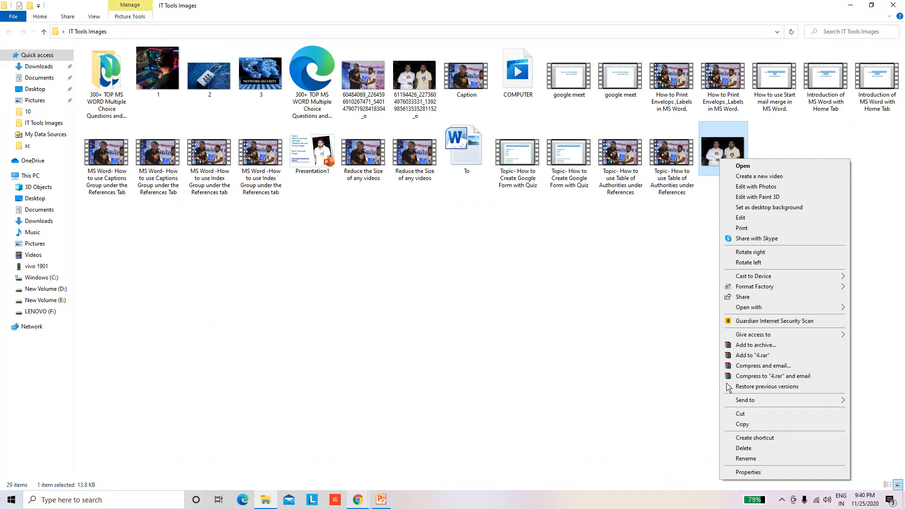
mouse_move(748, 308)
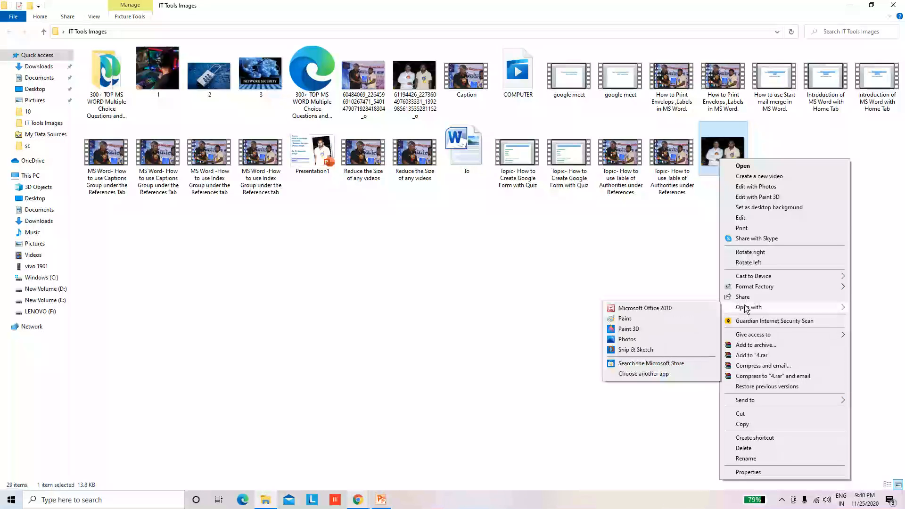
left_click(542, 253)
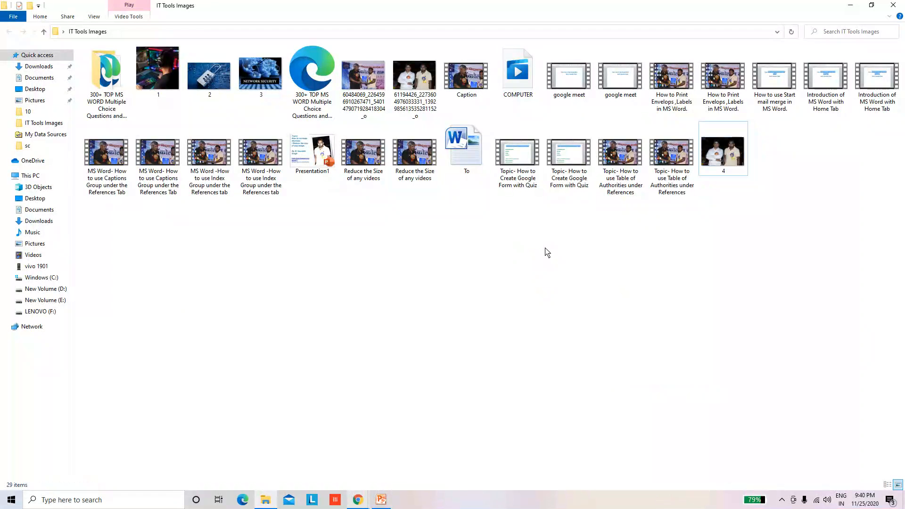
Open the compressed image 4 once more with Microsoft Office 2010
left_click(729, 156)
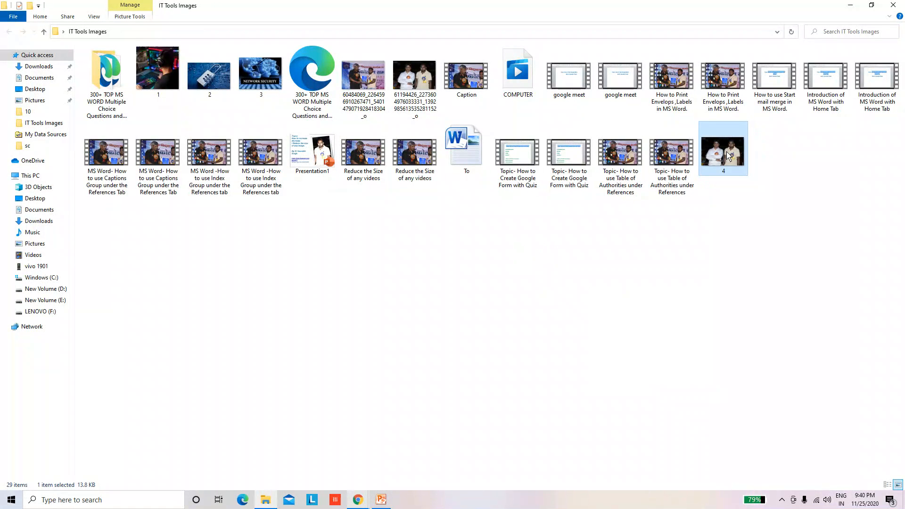
right_click(725, 152)
mouse_move(753, 305)
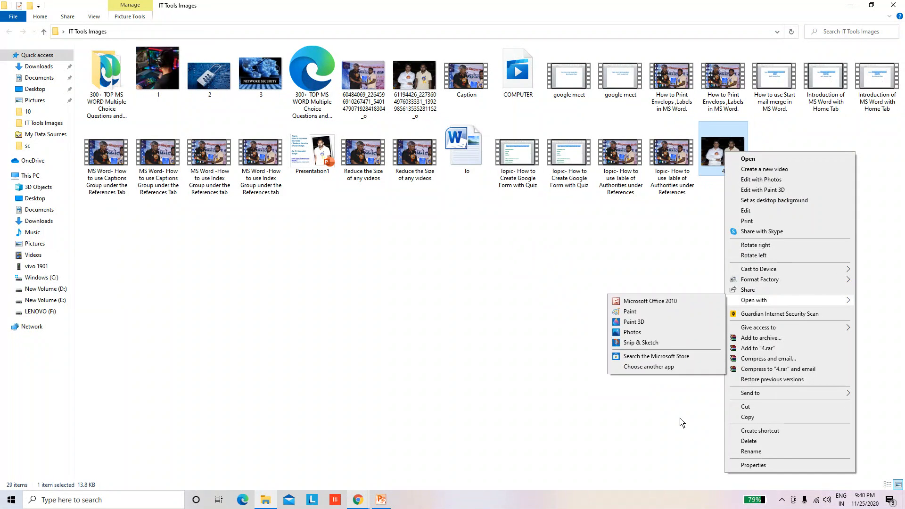
left_click(650, 301)
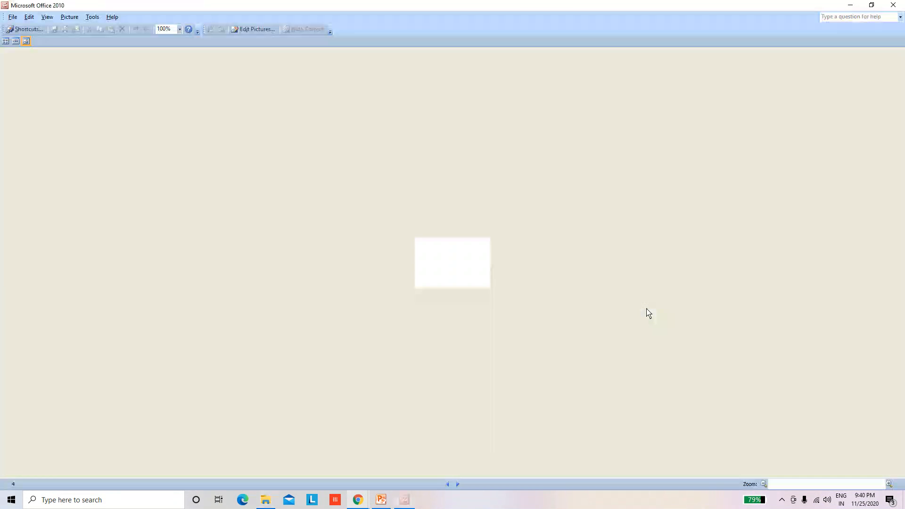
Compare the estimated compressed sizes for the E-mail messages, Documents and Don't compress settings without applying any
left_click(242, 32)
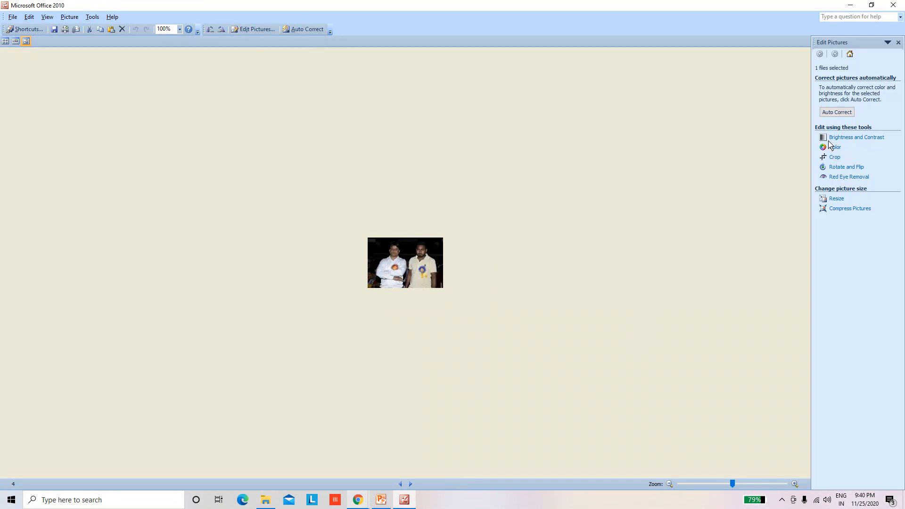
left_click(842, 210)
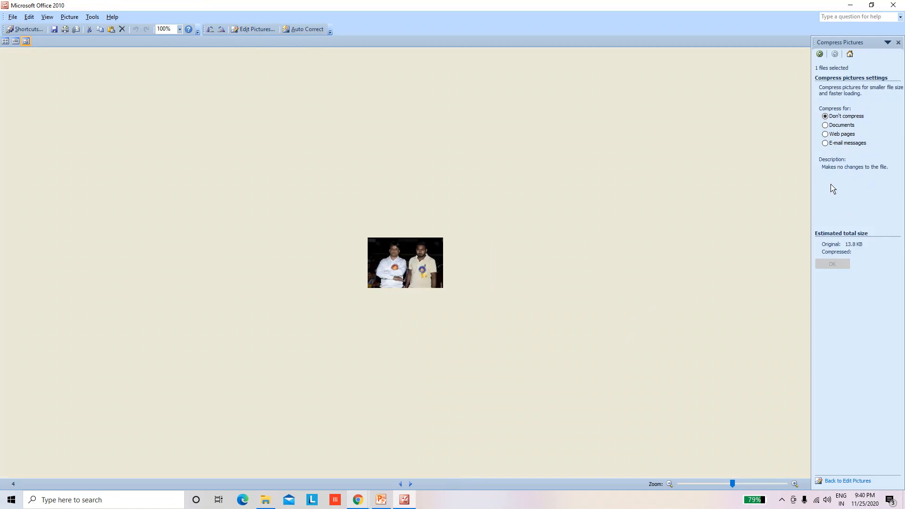
left_click(832, 143)
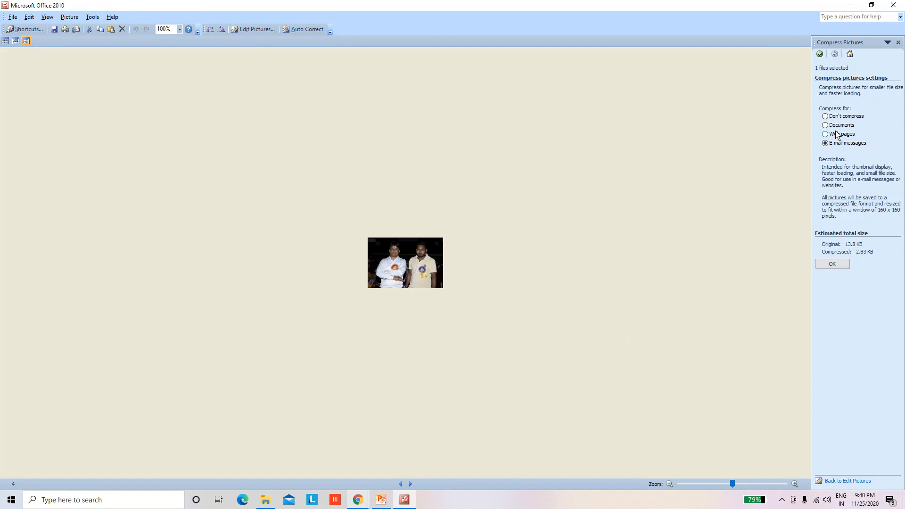
left_click(837, 126)
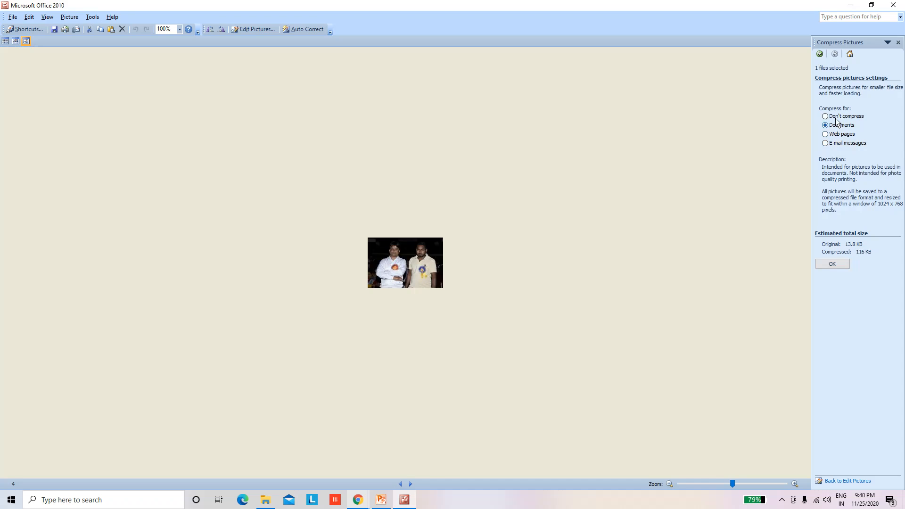
left_click(837, 118)
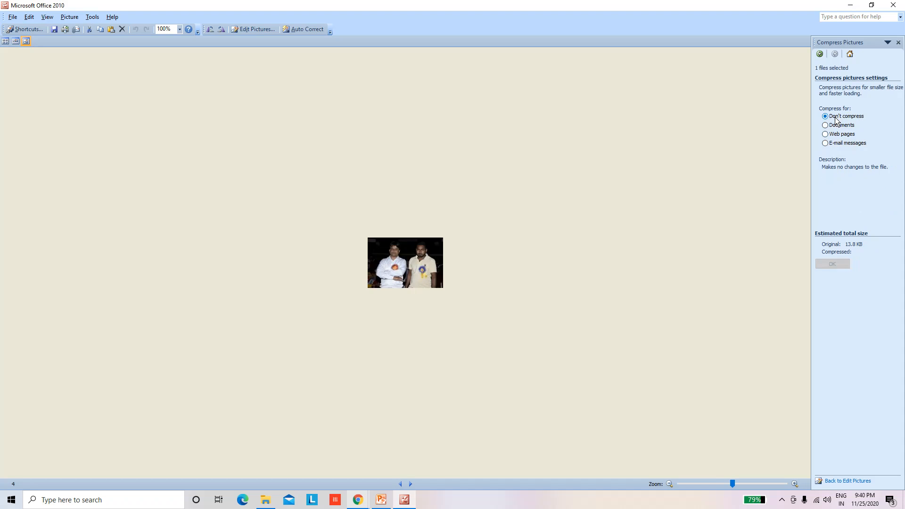
left_click(847, 144)
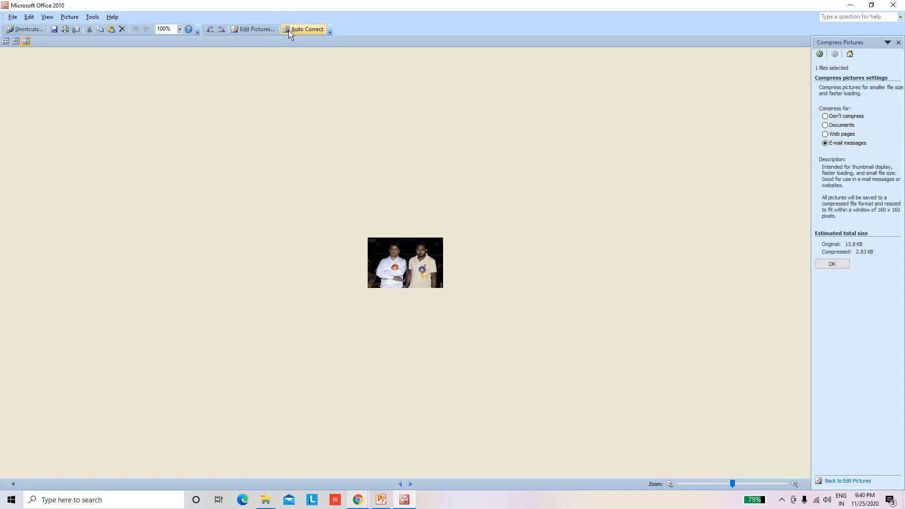
Resize image 4 to 50 percent of its original width and height and save the changes while closing the program
left_click(258, 30)
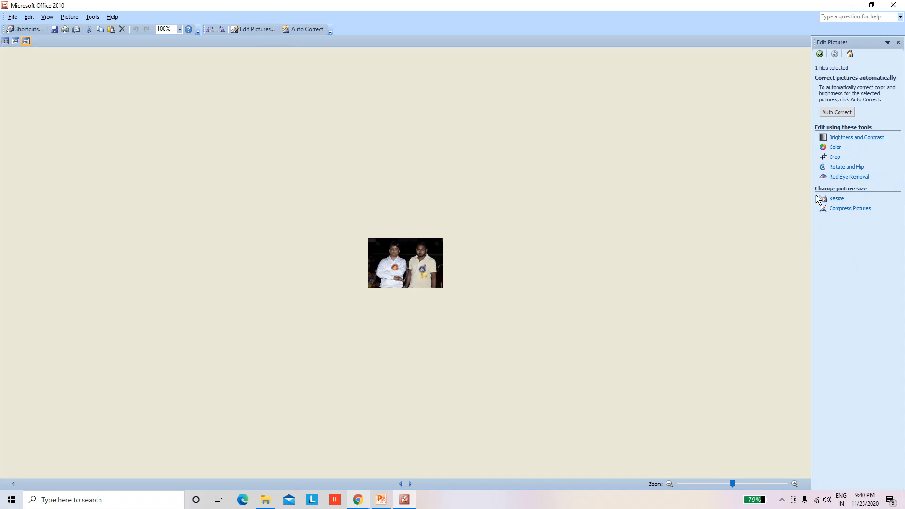
left_click(836, 199)
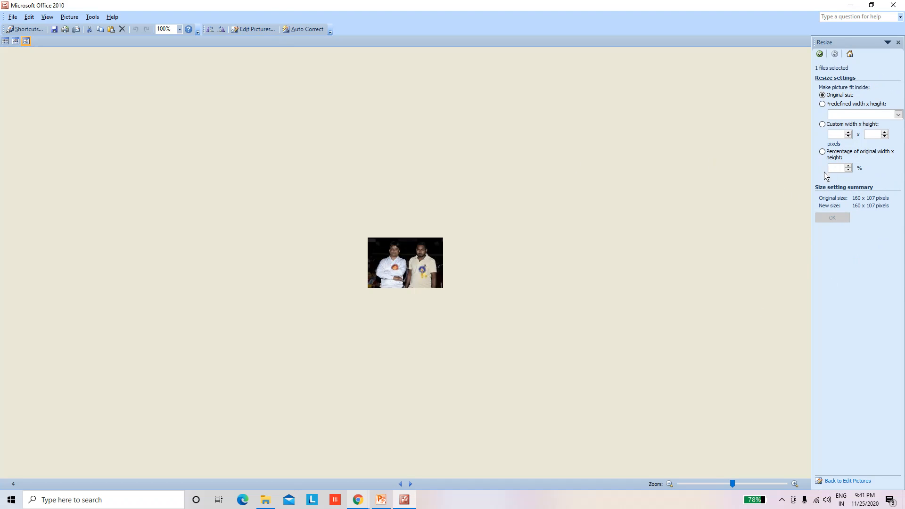
left_click(823, 152)
double_click(838, 169)
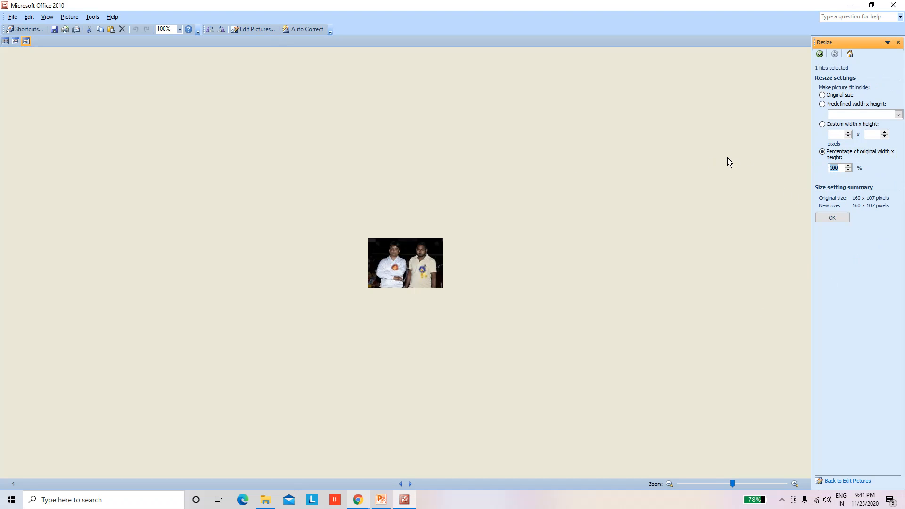
type("50")
left_click(841, 220)
left_click(893, 5)
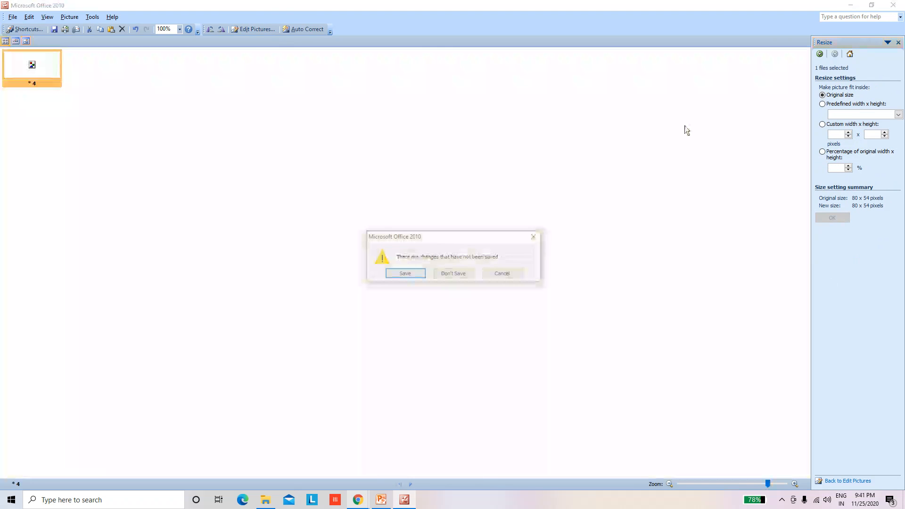
left_click(410, 275)
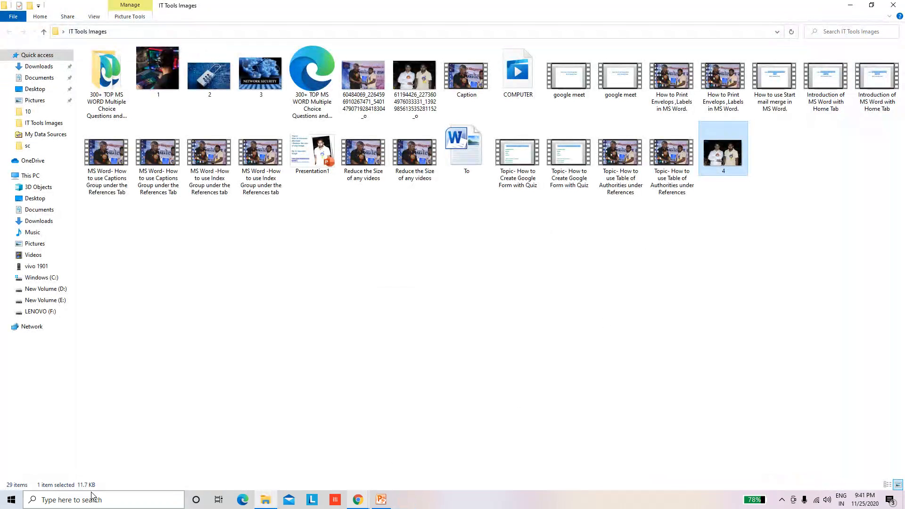
Check the file size of image 4 in its properties
right_click(731, 153)
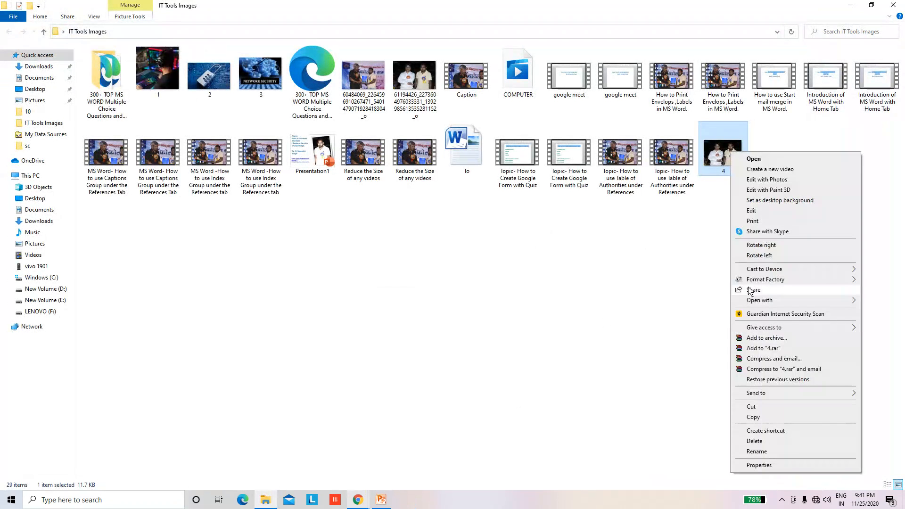
left_click(759, 465)
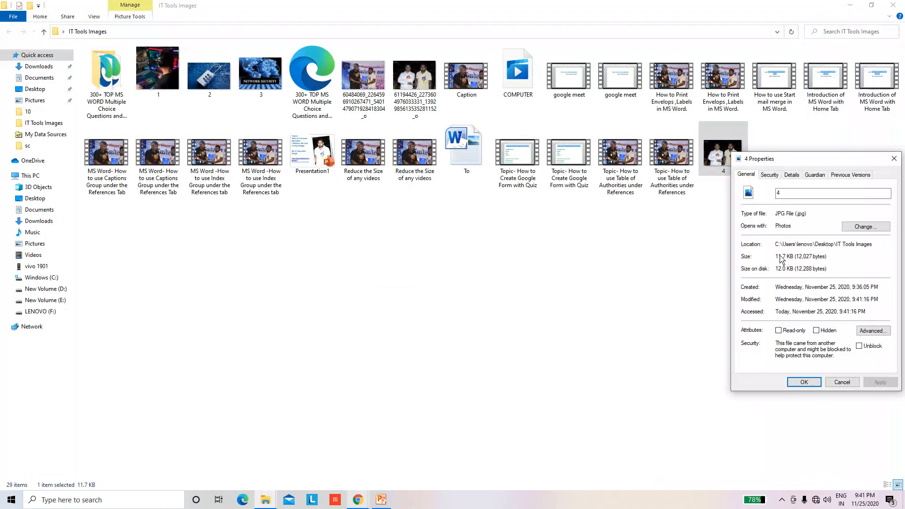
left_click(894, 159)
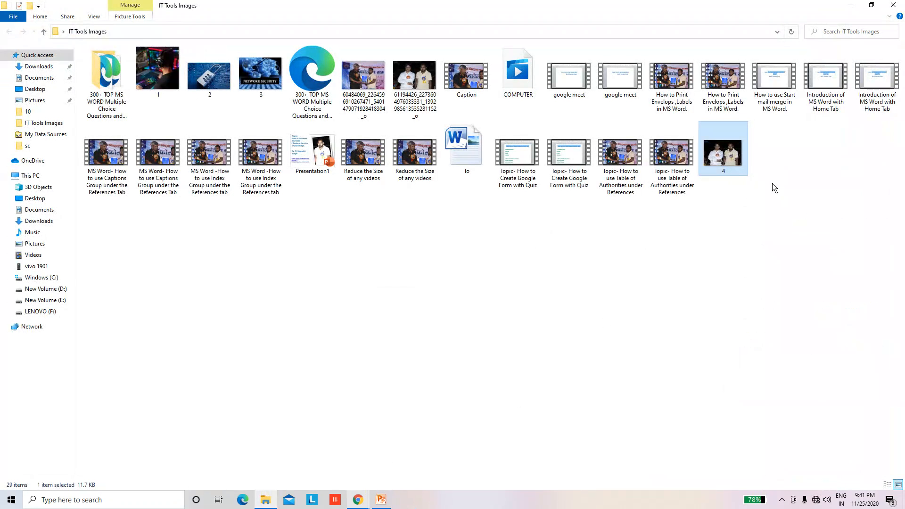
Open the resized image 4 again with Microsoft Office 2010
right_click(733, 162)
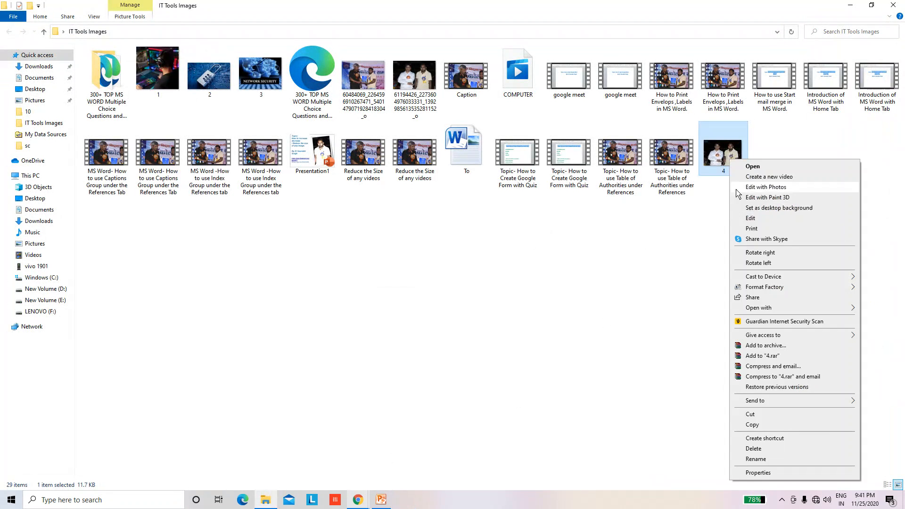
mouse_move(763, 311)
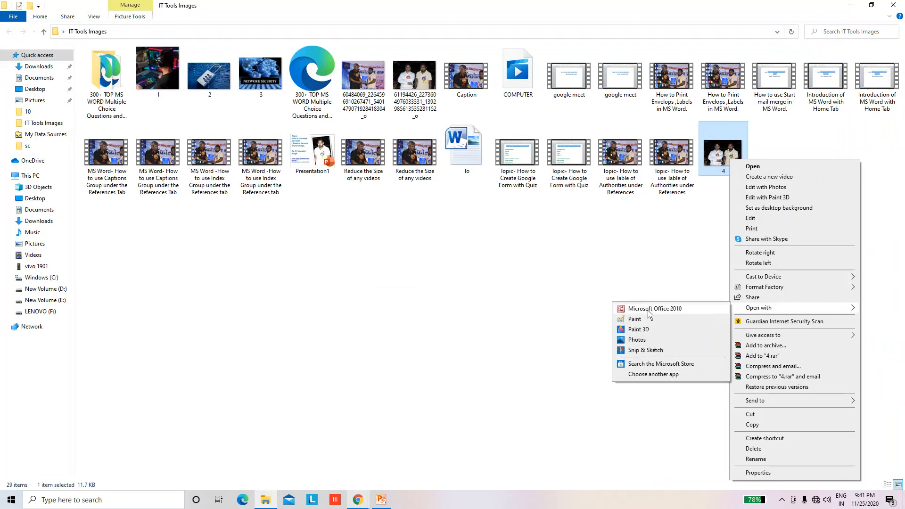
left_click(642, 310)
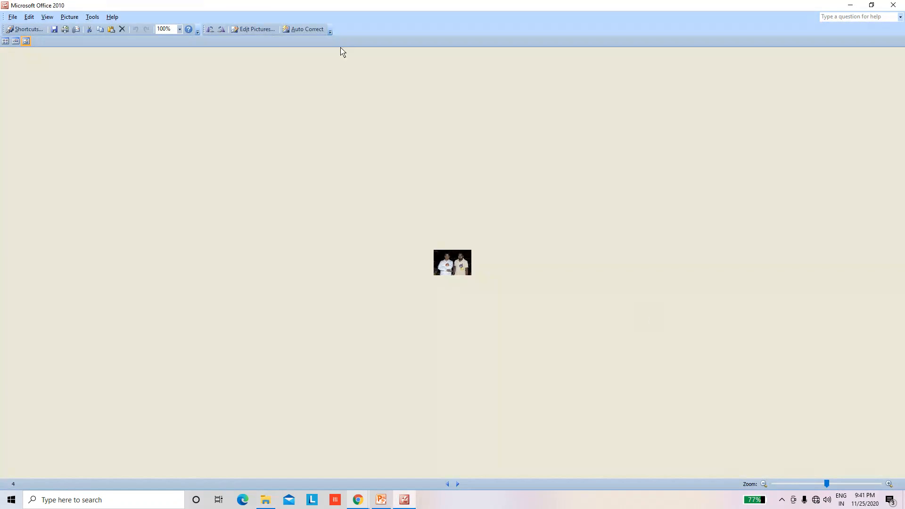
Try enlarging image 4 to 200 percent of its original width and height
left_click(255, 29)
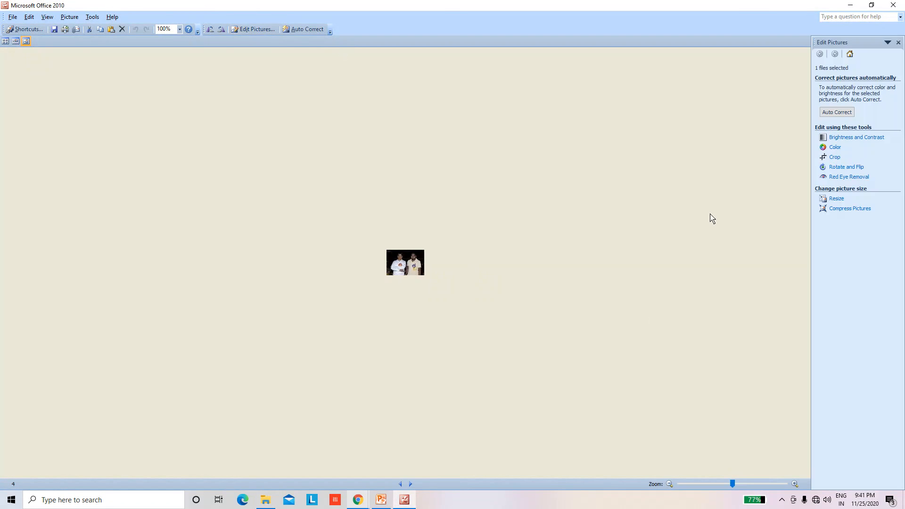
left_click(837, 199)
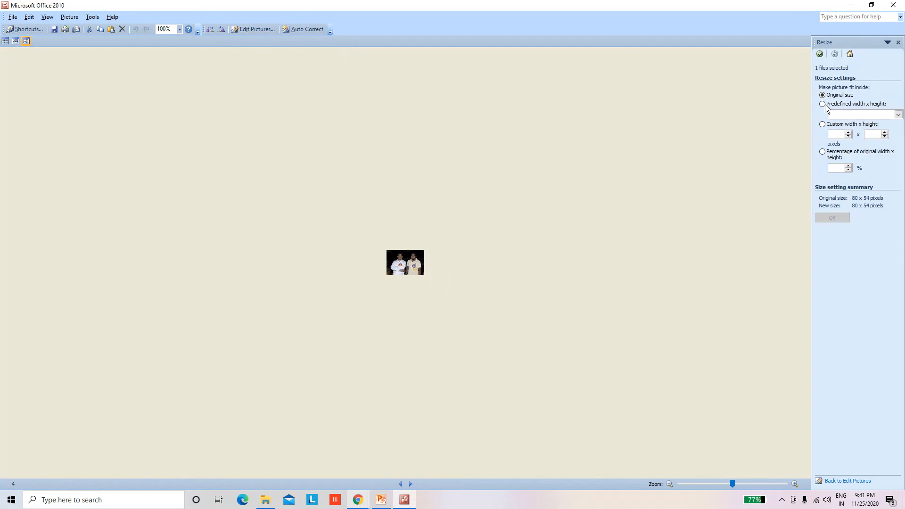
left_click(823, 151)
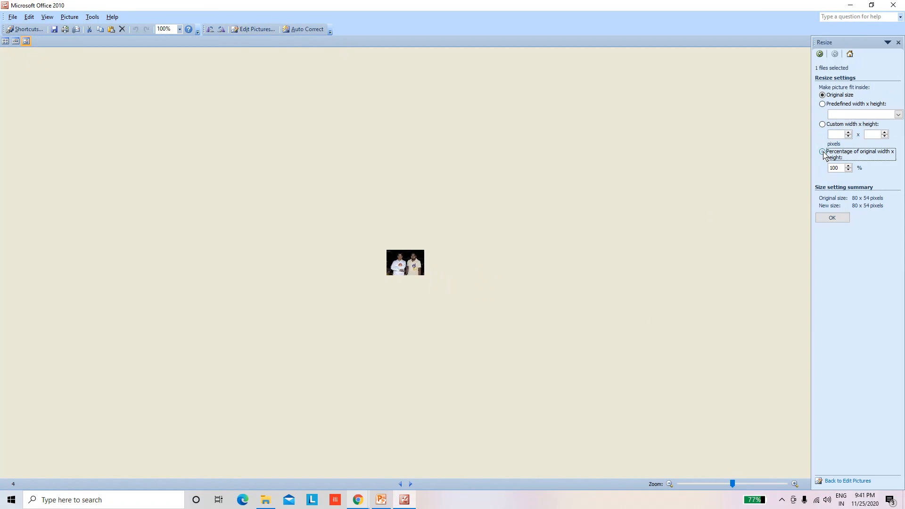
left_click(848, 170)
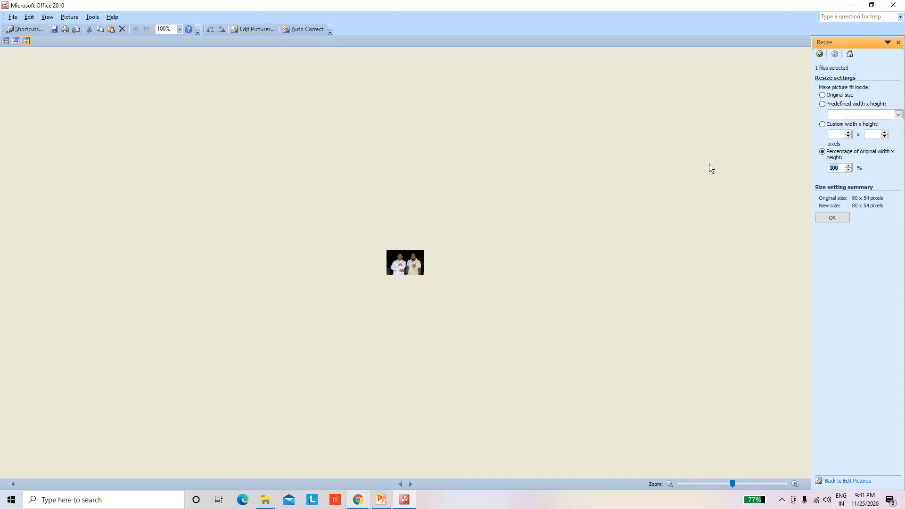
type("200")
left_click(837, 217)
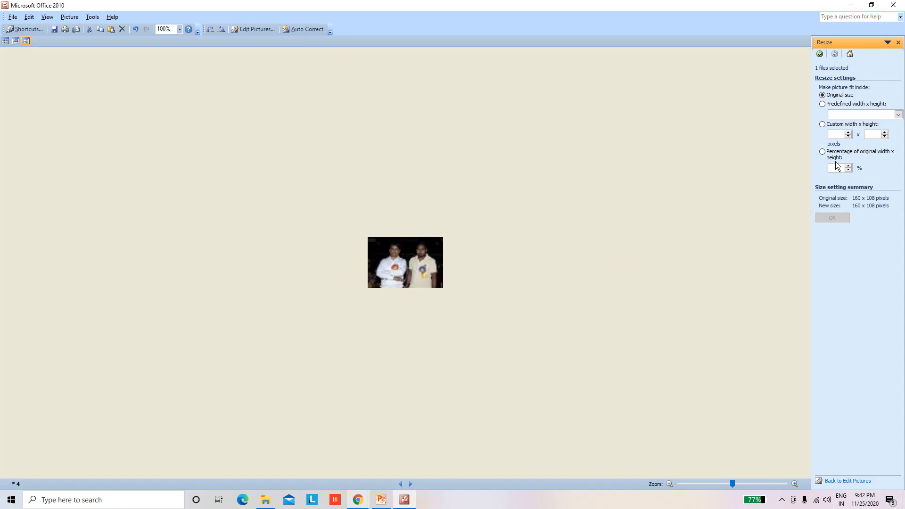
Select the custom width x height sizing option without applying it, and close the program without saving the changes
left_click(823, 124)
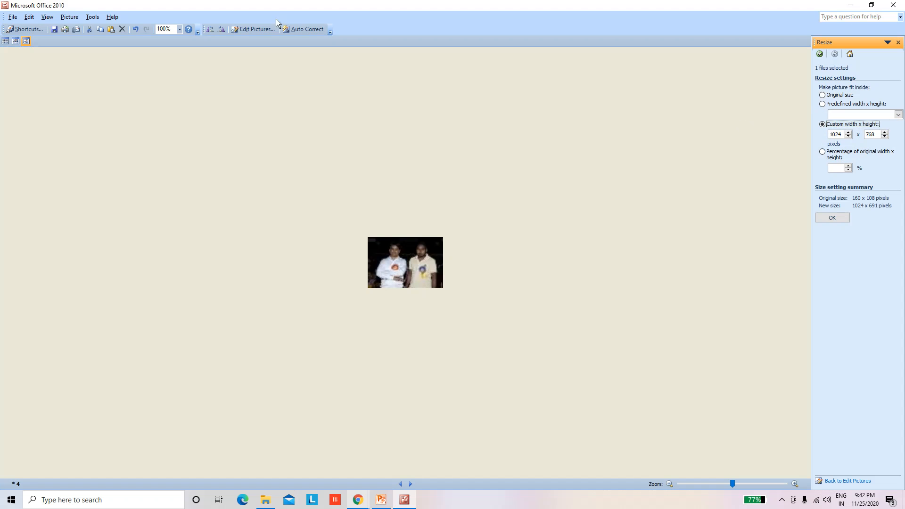
left_click(896, 6)
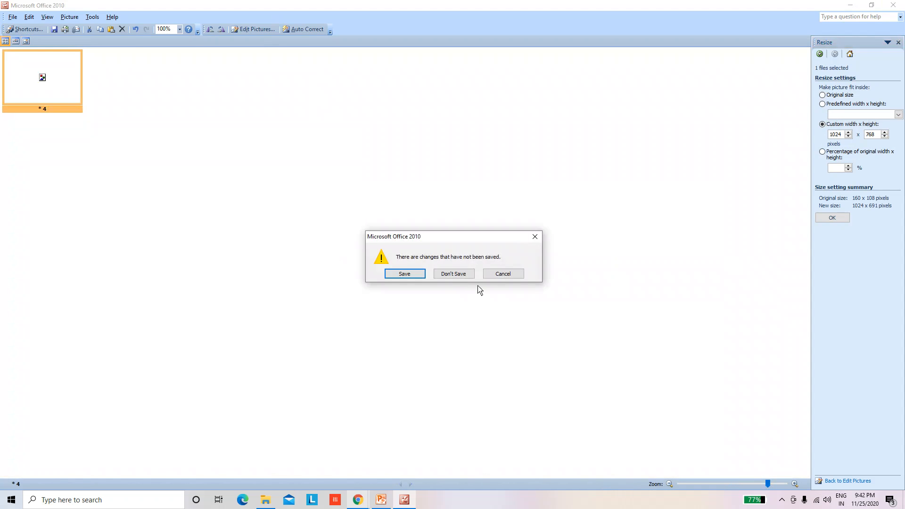
left_click(457, 275)
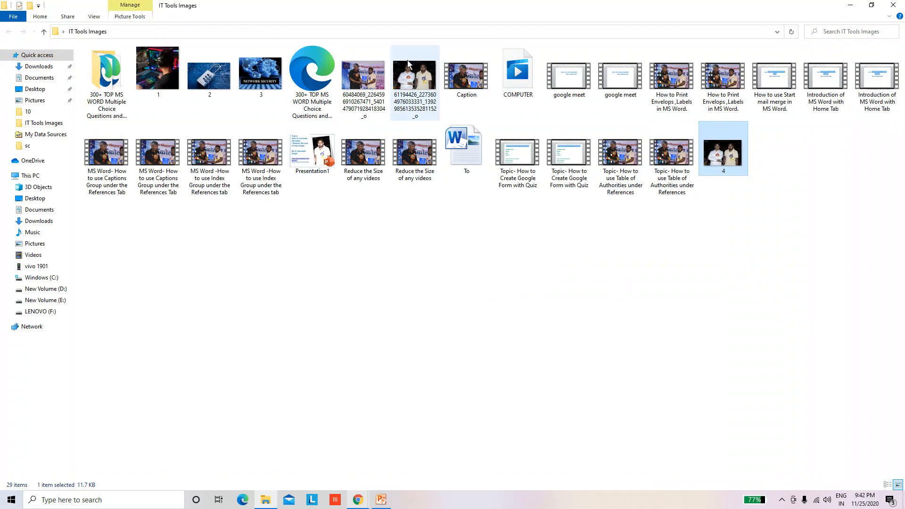
Duplicate the original photo whose file name starts with 61194426 within the IT Tools Images folder
left_click(418, 83)
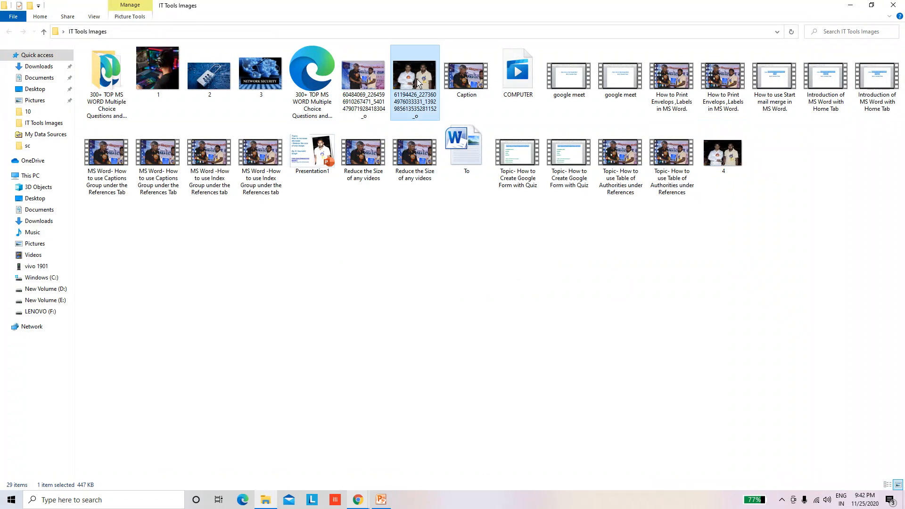
left_click(439, 346)
left_click(373, 290)
right_click(374, 294)
left_click(410, 351)
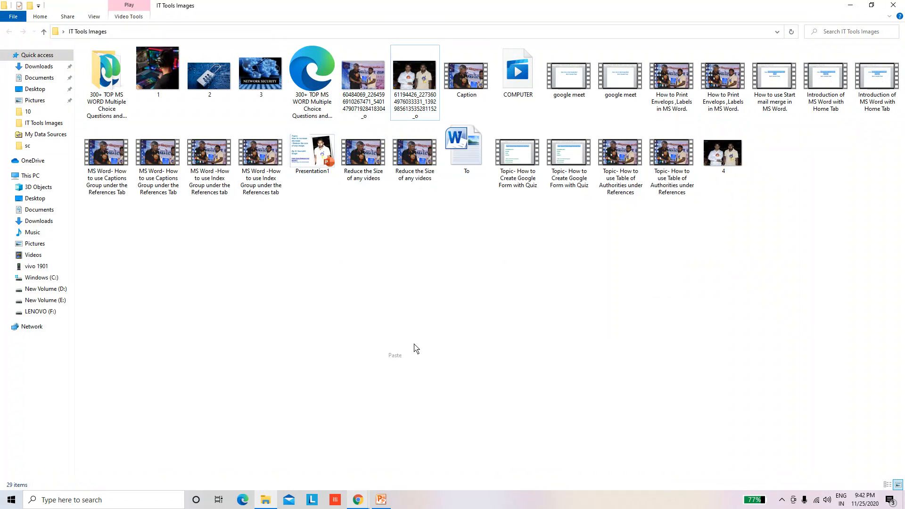
left_click(760, 258)
left_click(792, 161)
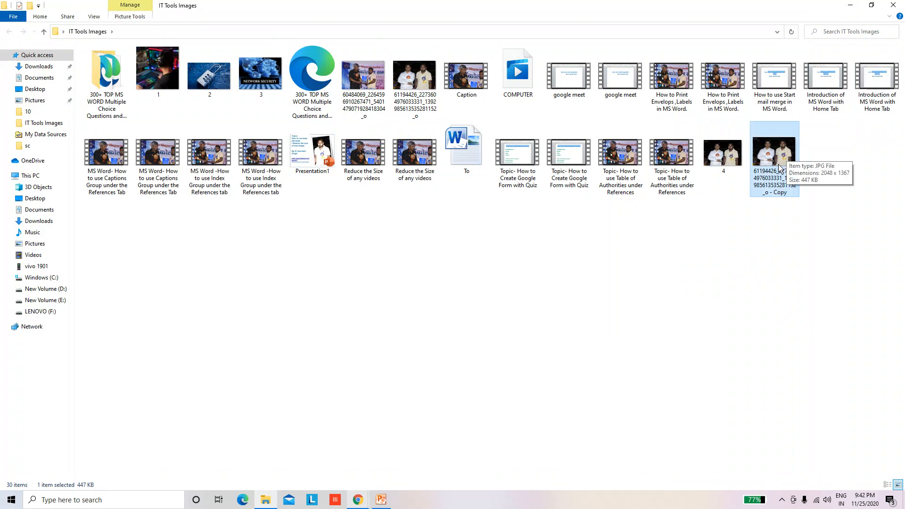
Rename the new photo copy as 5
right_click(777, 165)
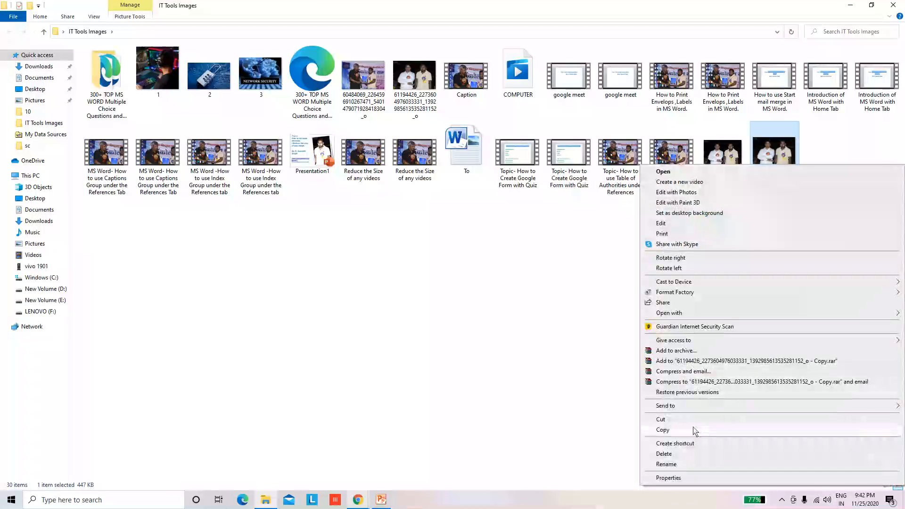
left_click(684, 464)
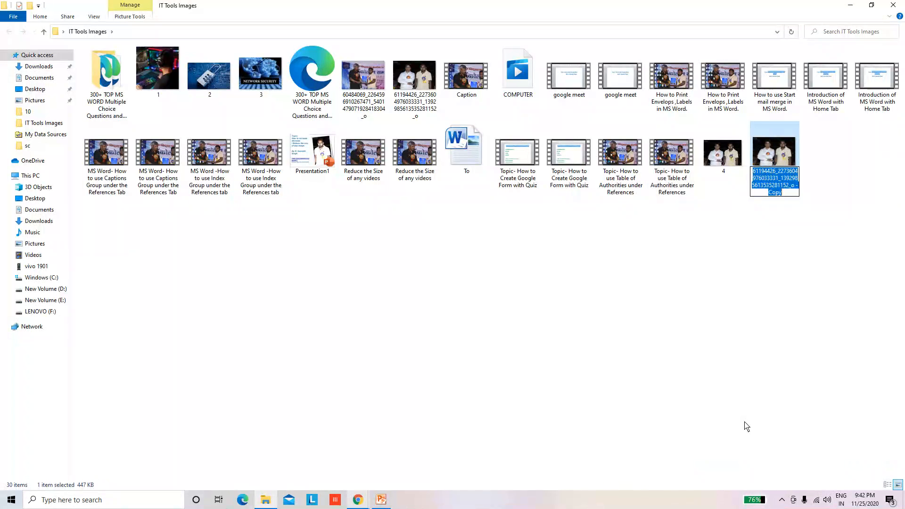
type("5")
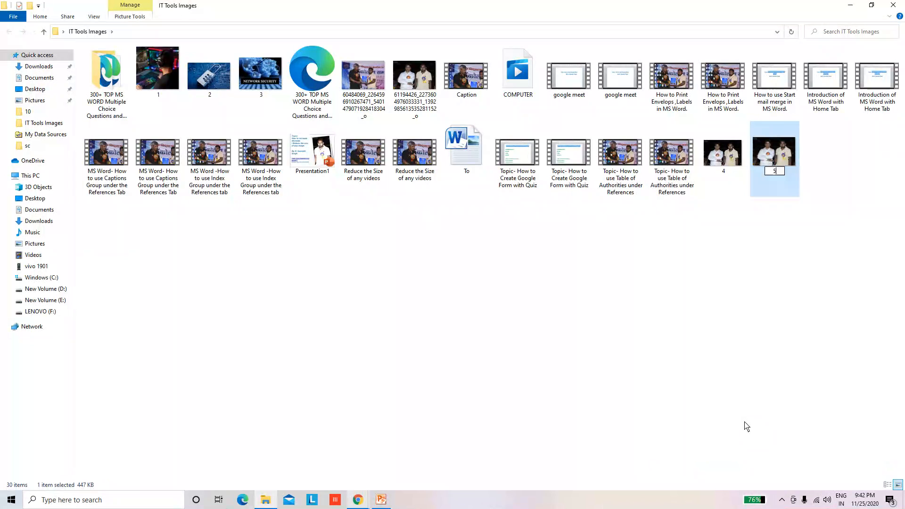
left_click(759, 288)
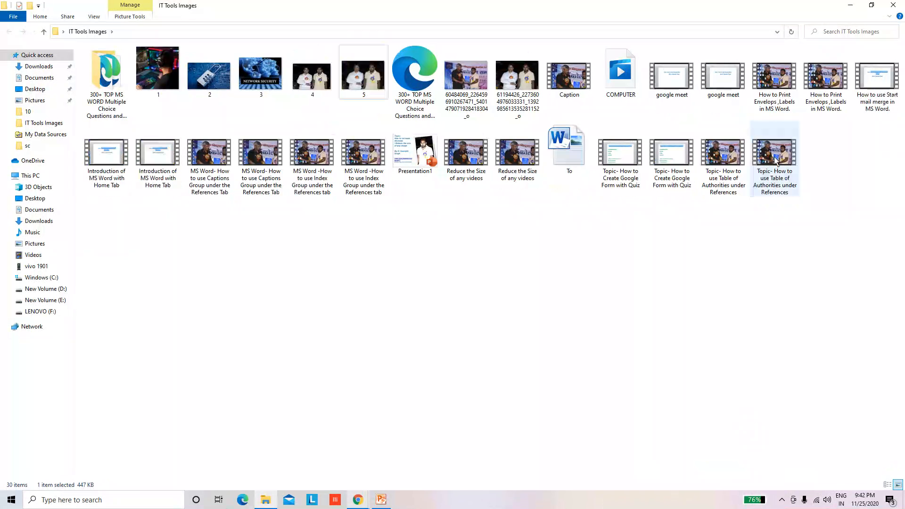
Open image 5 with Microsoft Office 2010
left_click(370, 80)
right_click(370, 80)
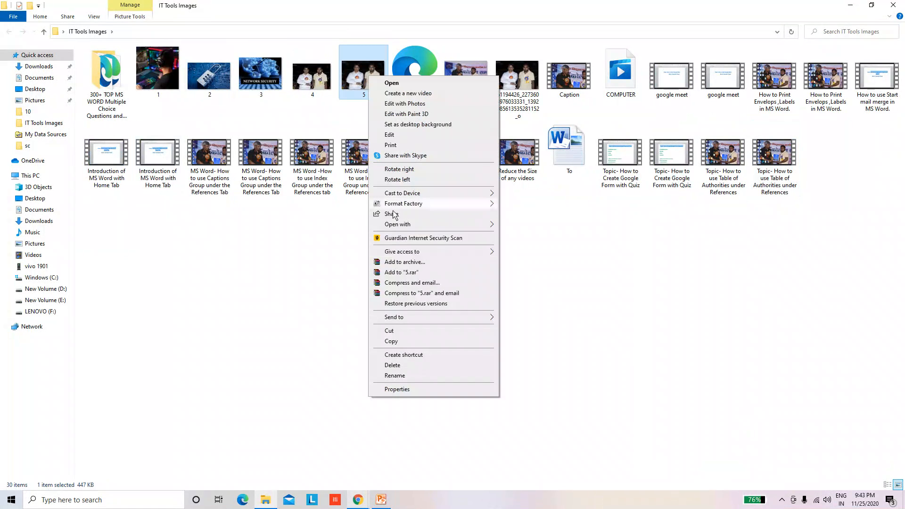
mouse_move(410, 229)
left_click(528, 228)
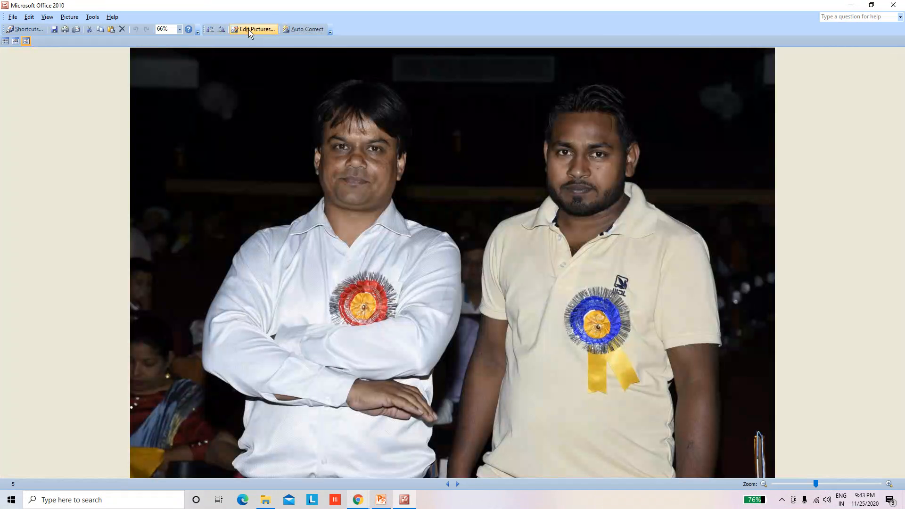
Resize image 5 to 118 percent of its original width and height and save the changes while closing the program
left_click(254, 28)
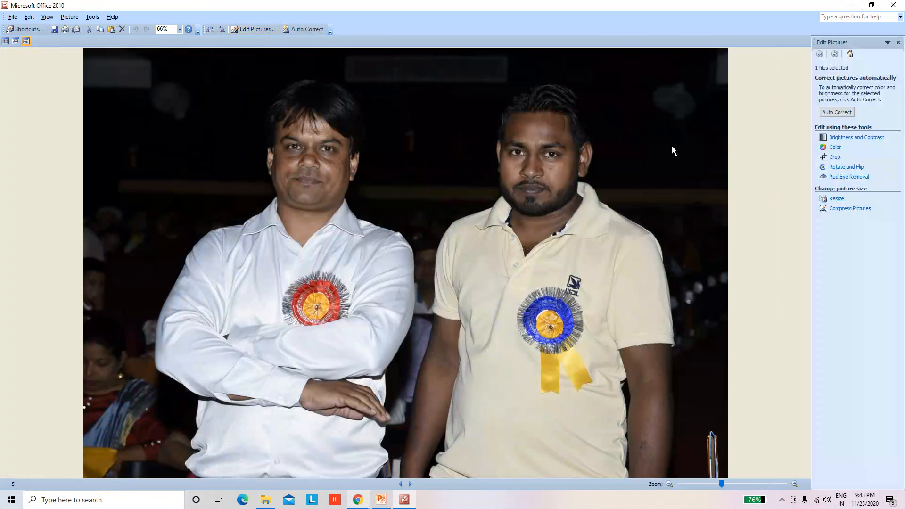
left_click(837, 199)
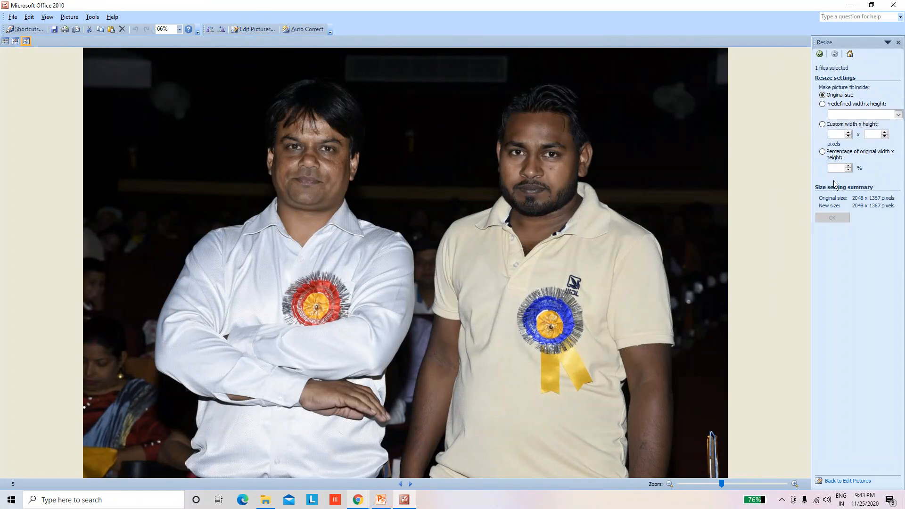
left_click(822, 152)
left_click(848, 167)
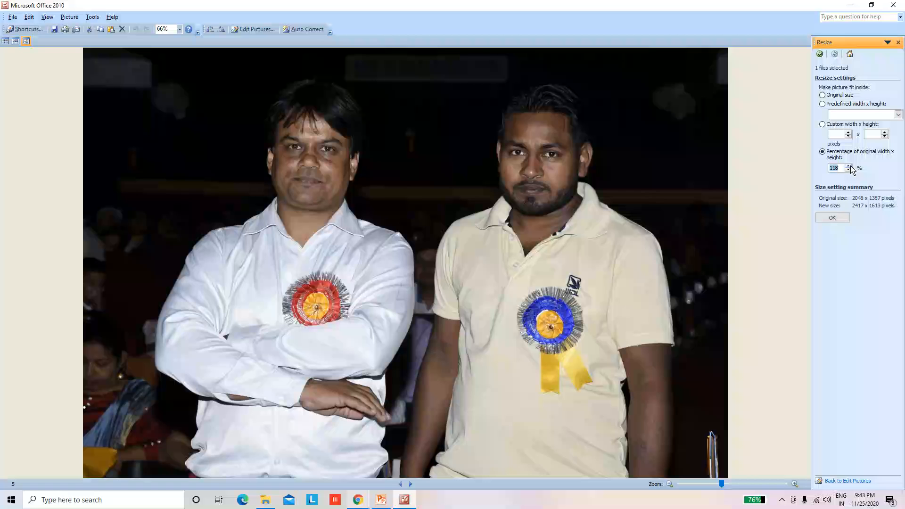
left_click(832, 217)
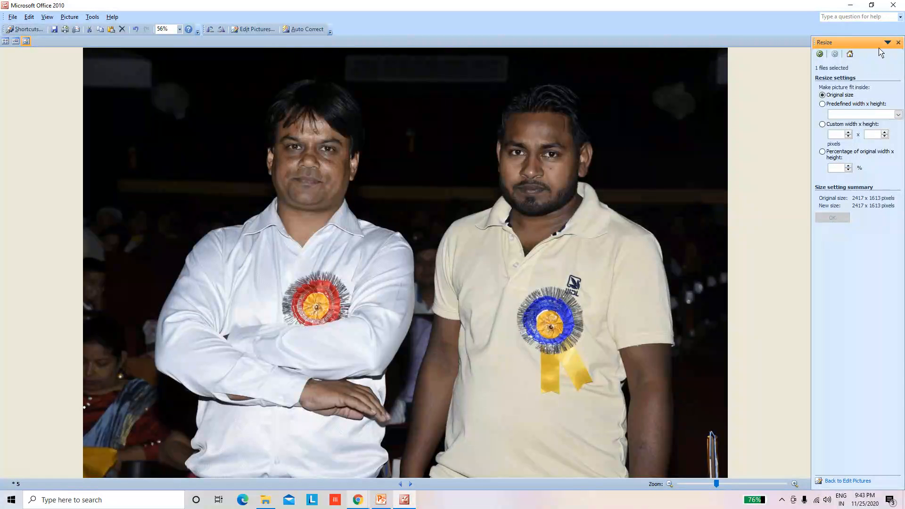
left_click(895, 7)
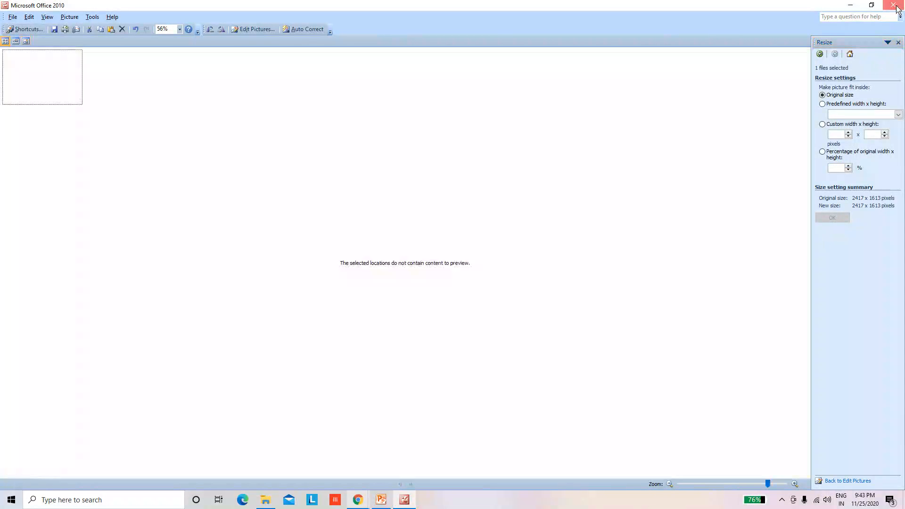
left_click(407, 275)
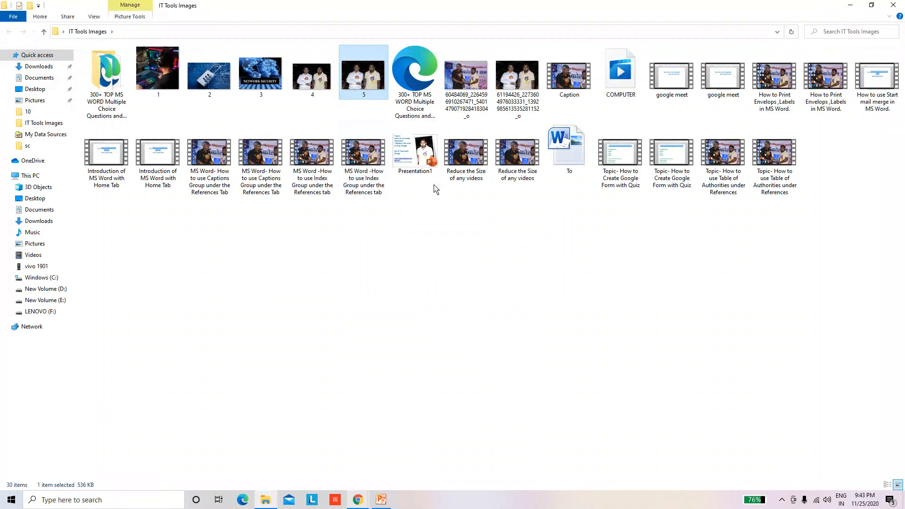
Check the file size of image 5 in its properties
right_click(366, 84)
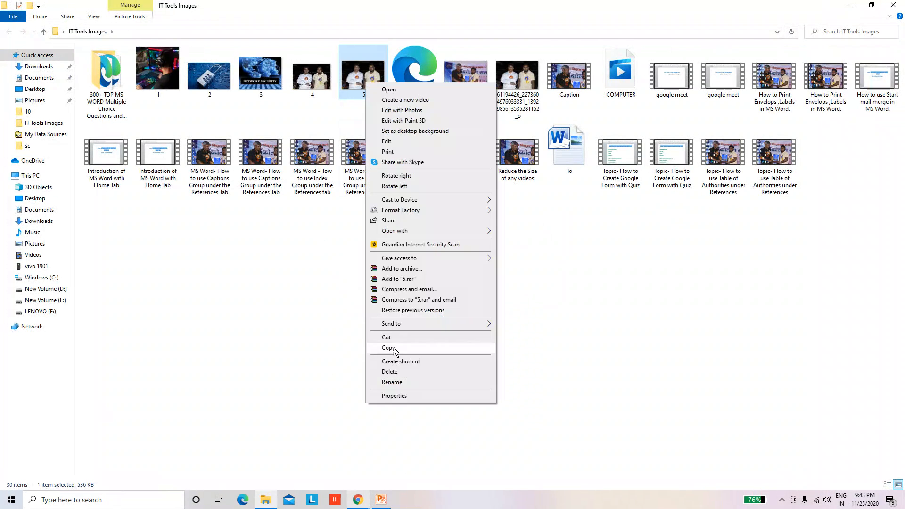
left_click(394, 395)
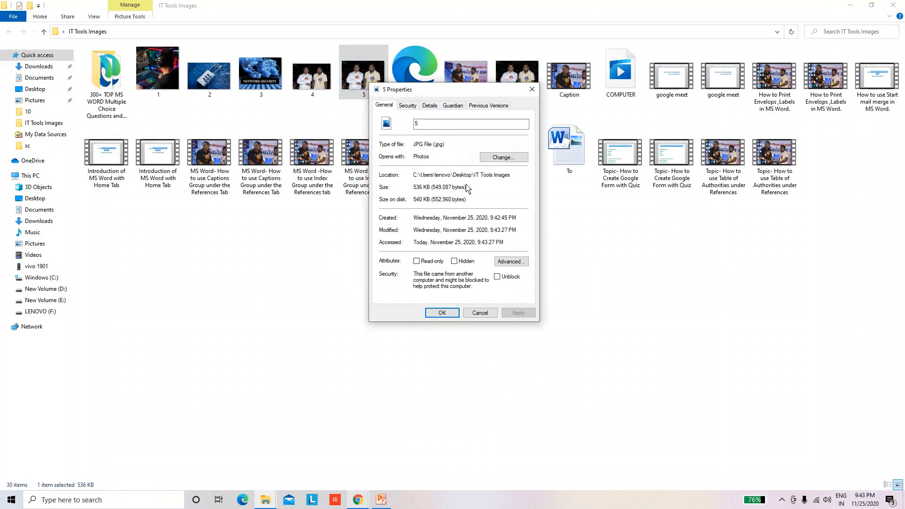
Highlight the file size in image 5's properties, and close the properties and the IT Tools Images folder
left_click_drag(465, 188, 364, 189)
left_click_drag(414, 187, 436, 188)
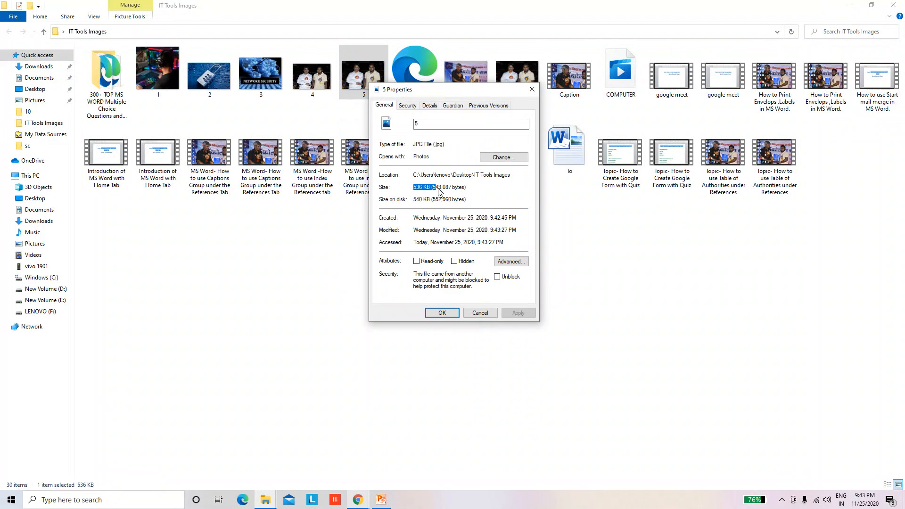
left_click(442, 313)
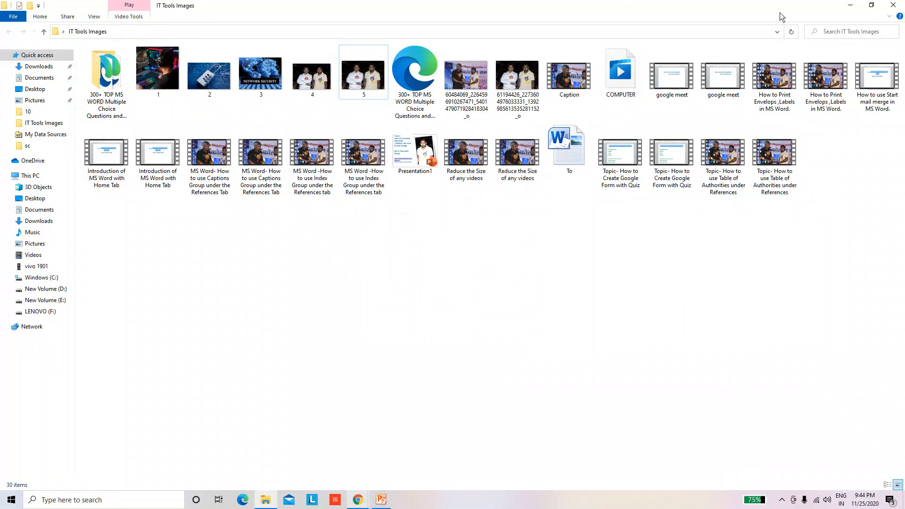
left_click(893, 7)
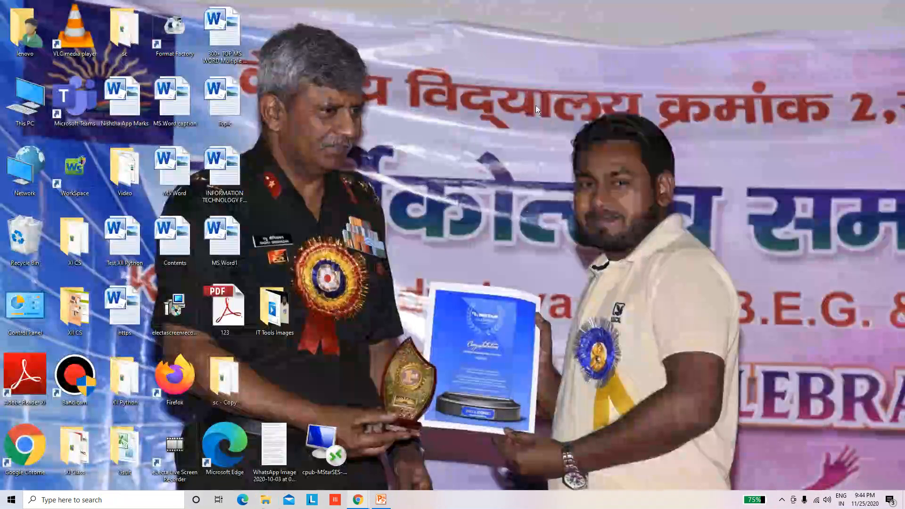
right_click(528, 92)
left_click(558, 120)
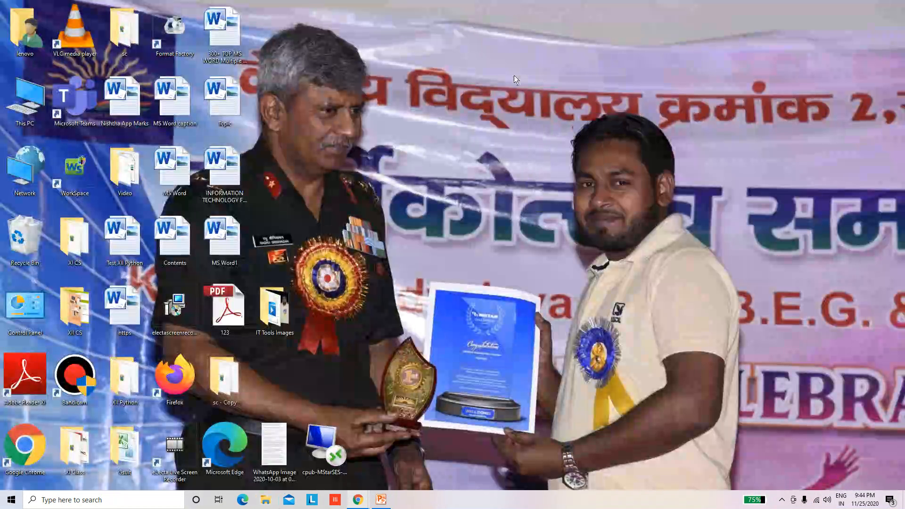
right_click(514, 76)
left_click(538, 105)
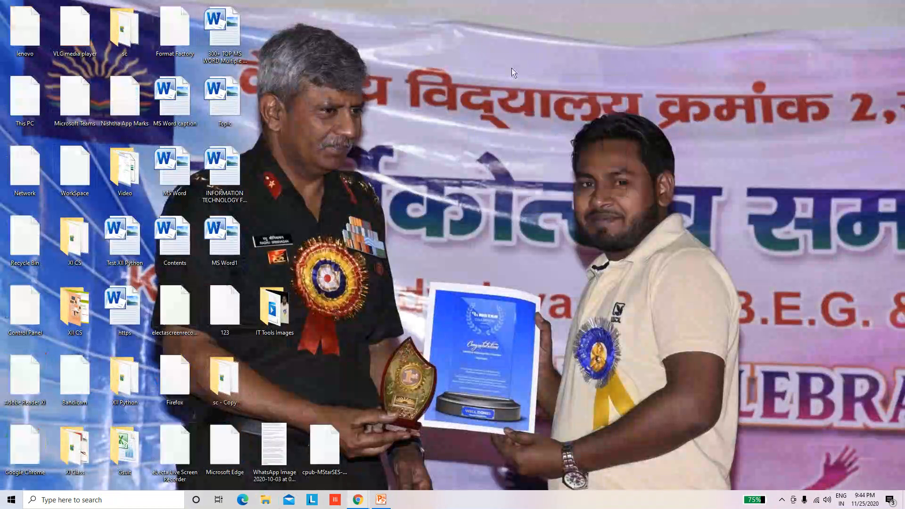
right_click(512, 76)
left_click(540, 103)
right_click(512, 75)
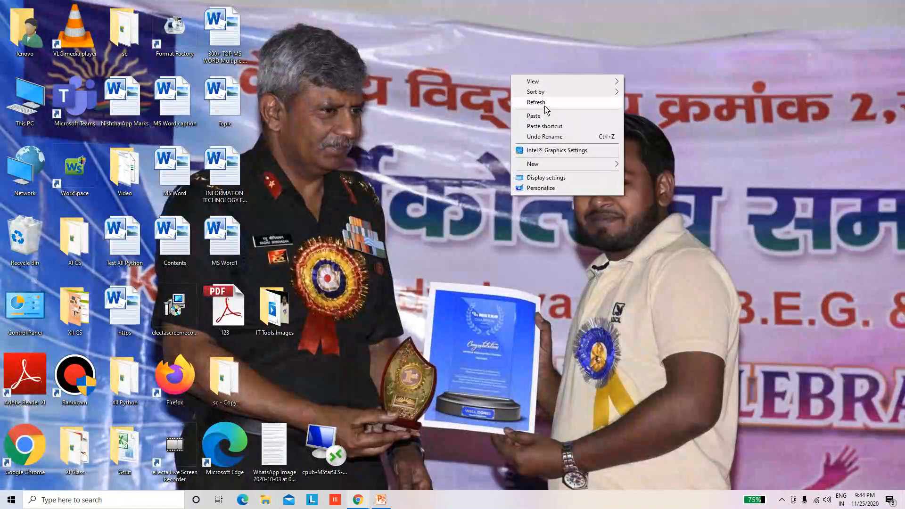
left_click(546, 109)
right_click(491, 64)
left_click(520, 91)
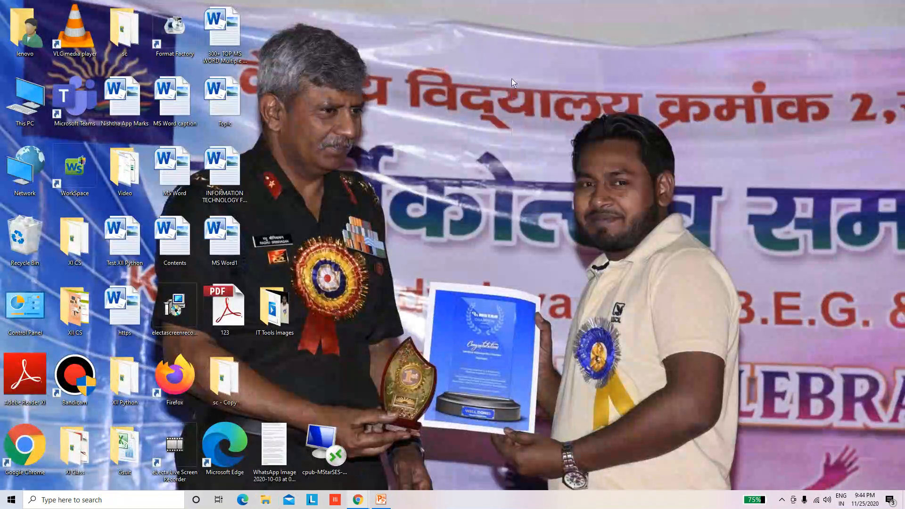
right_click(513, 80)
left_click(537, 108)
right_click(513, 80)
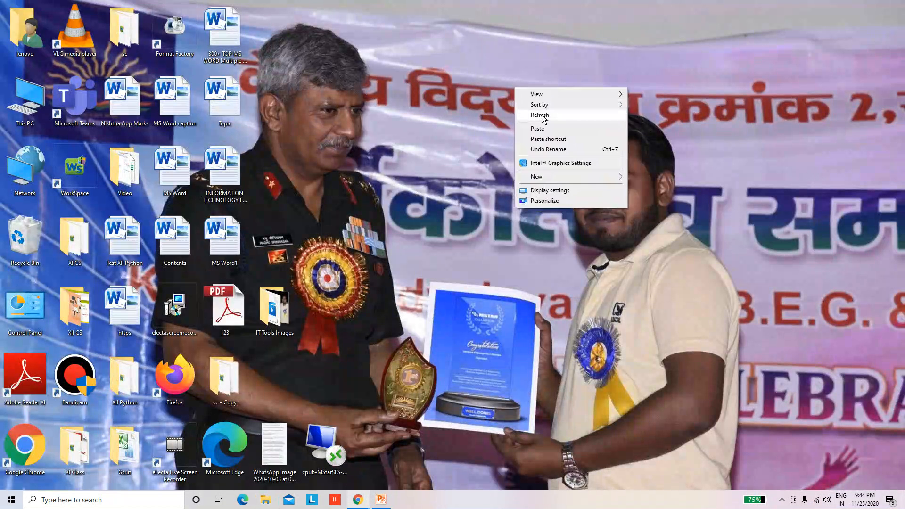
left_click(540, 112)
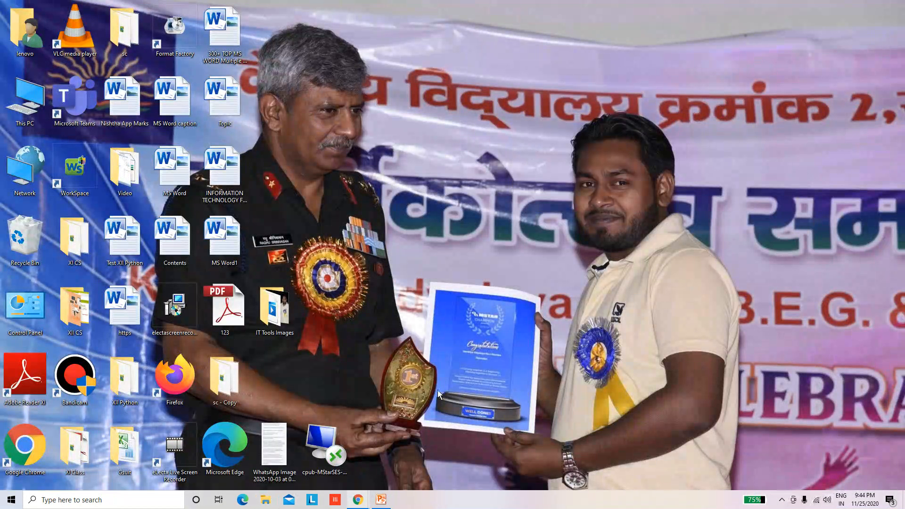
right_click(394, 196)
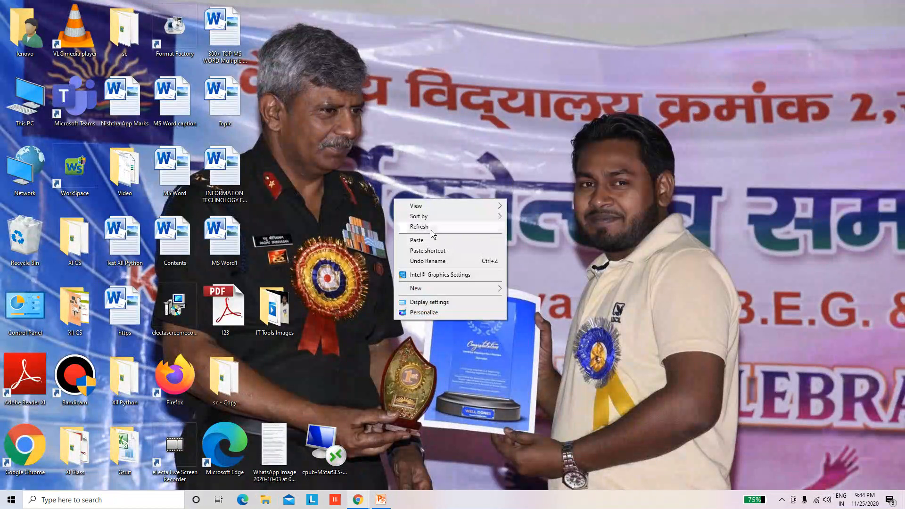
left_click(427, 224)
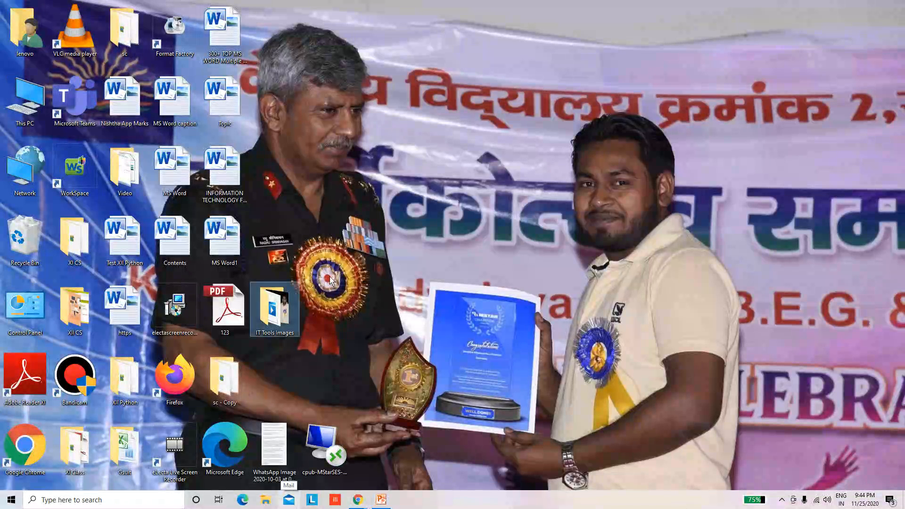
View image 4 from the IT Tools Images folder in Microsoft Office 2010, and close the picture and the folder
double_click(274, 309)
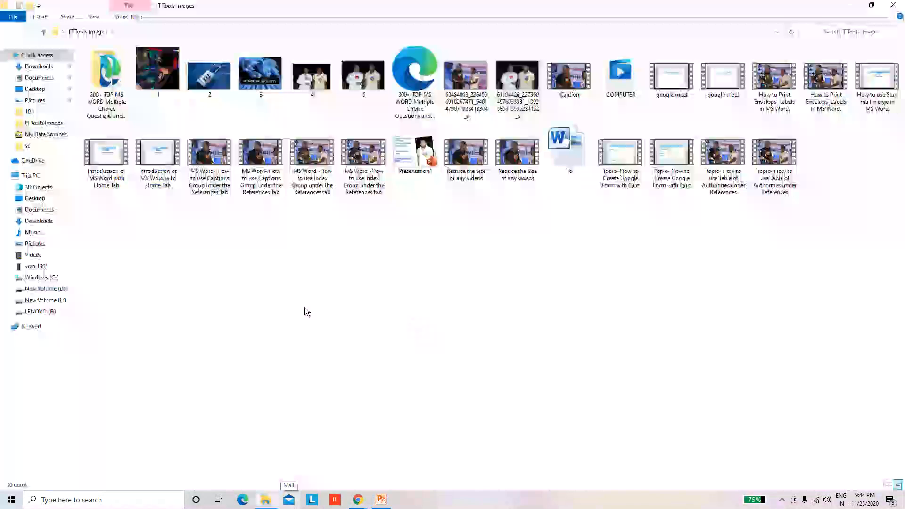
left_click(316, 84)
right_click(315, 81)
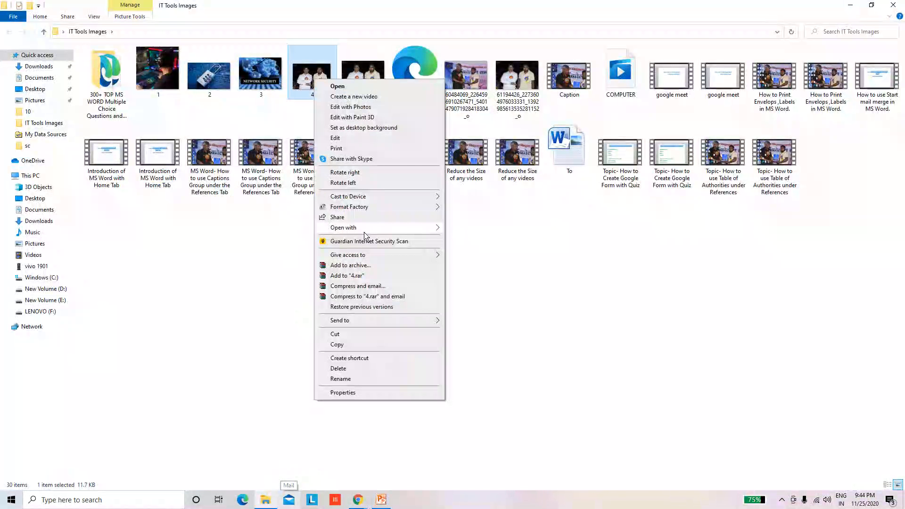
mouse_move(367, 231)
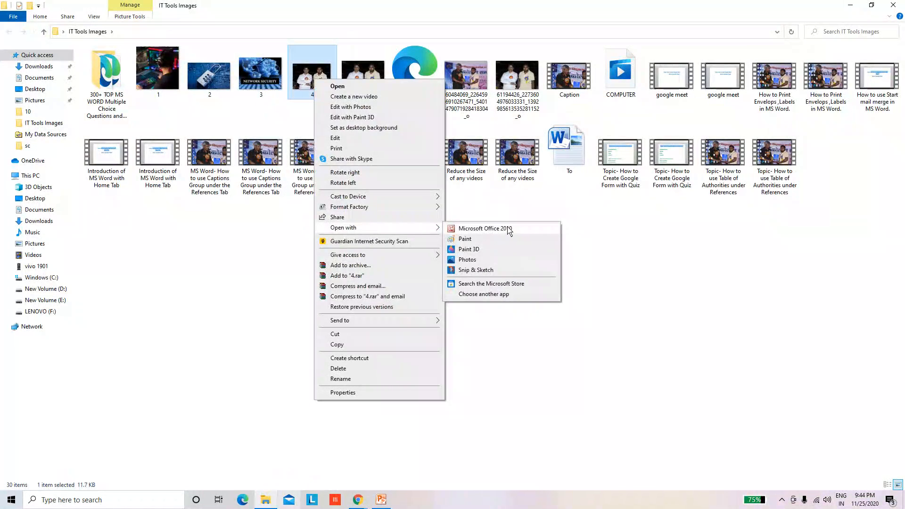
left_click(510, 232)
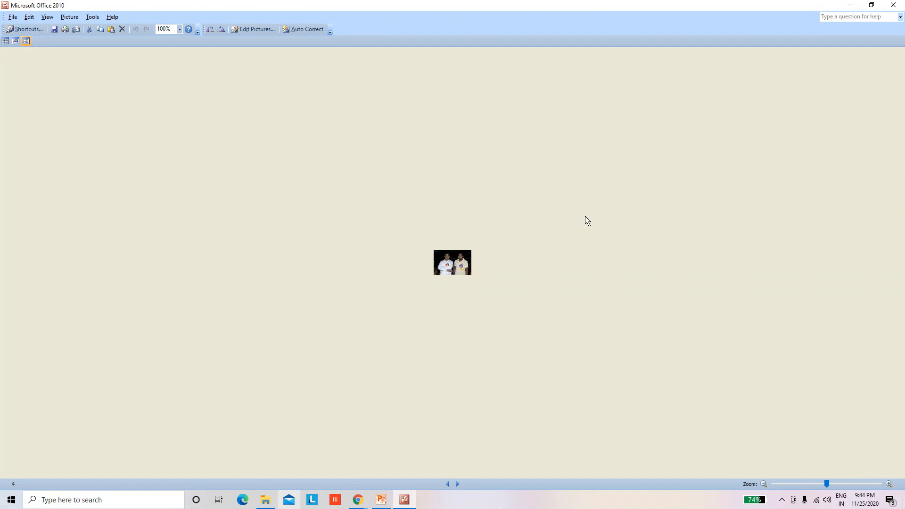
left_click(894, 6)
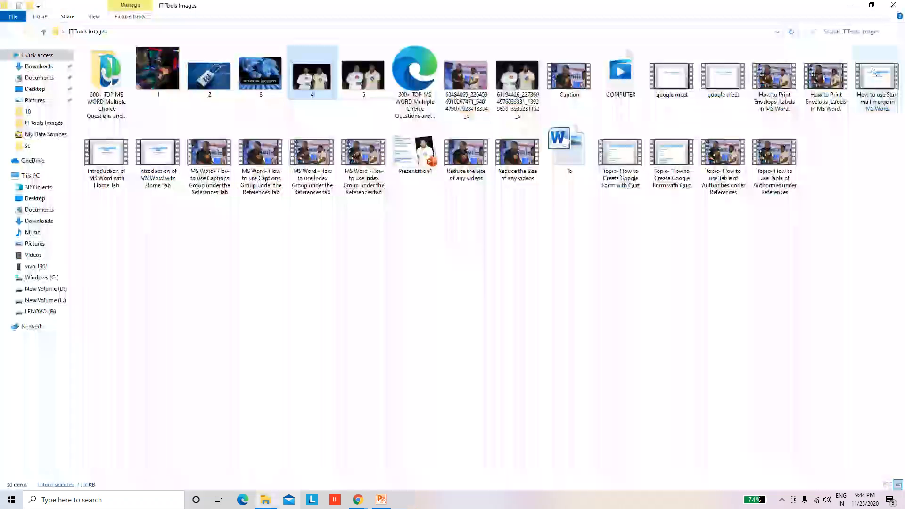
left_click(894, 6)
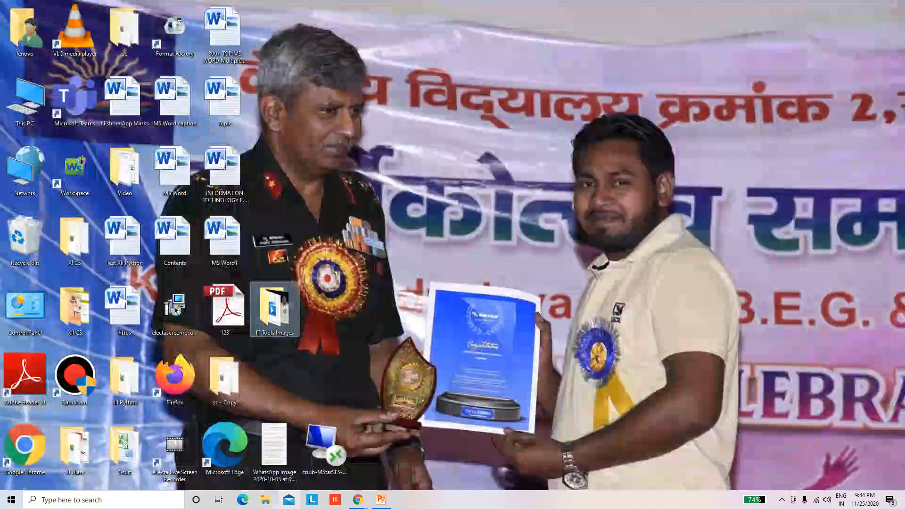
left_click(782, 503)
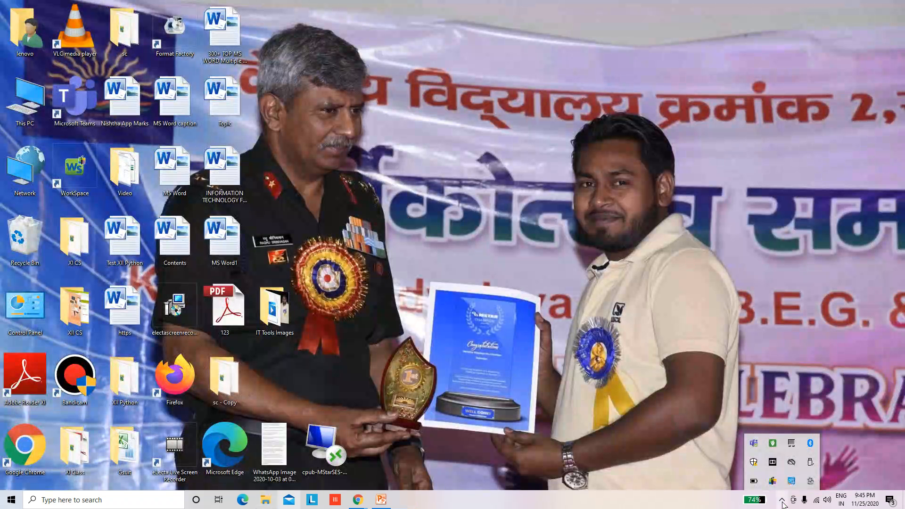
left_click(811, 481)
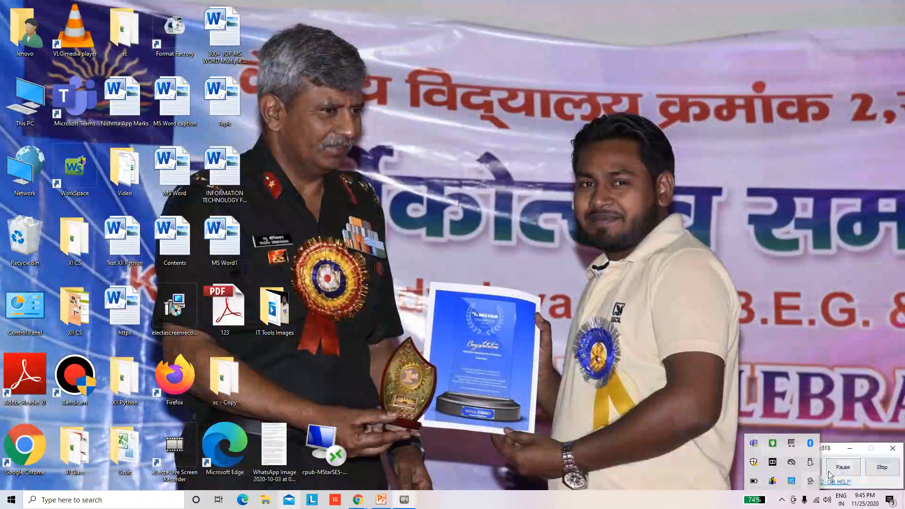